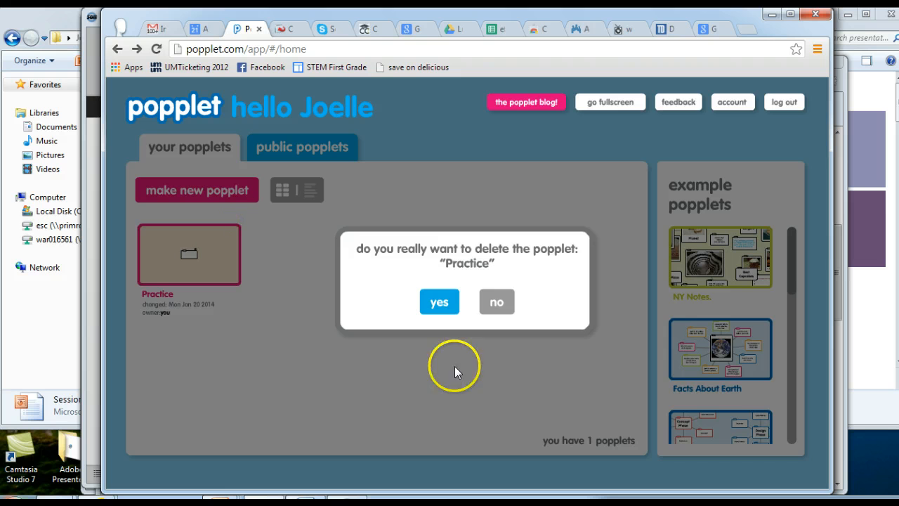
Delete the existing Practice popplet and make a new popplet named Practice with the pink color.
left_click(442, 302)
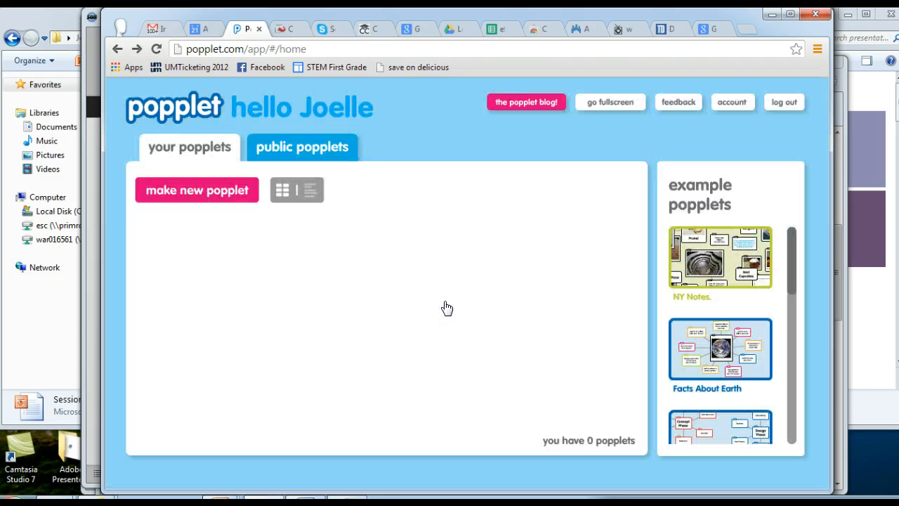
left_click(223, 188)
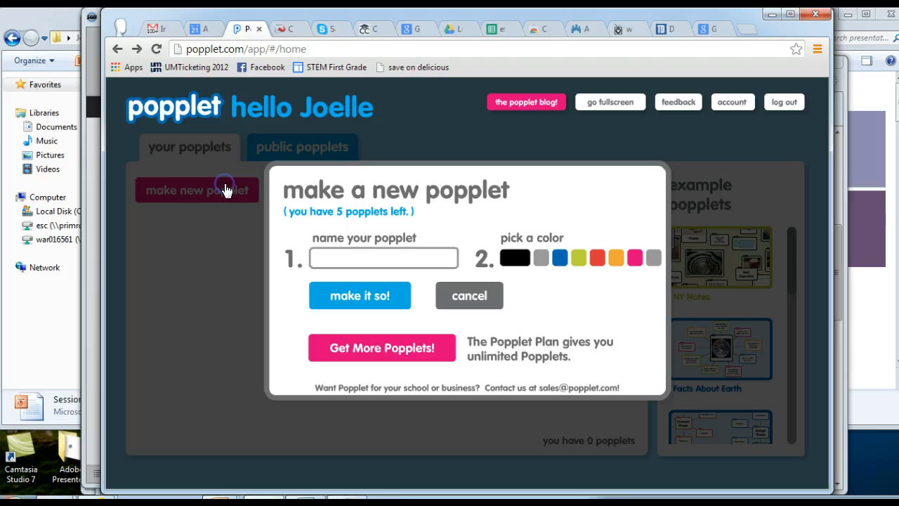
left_click(359, 257)
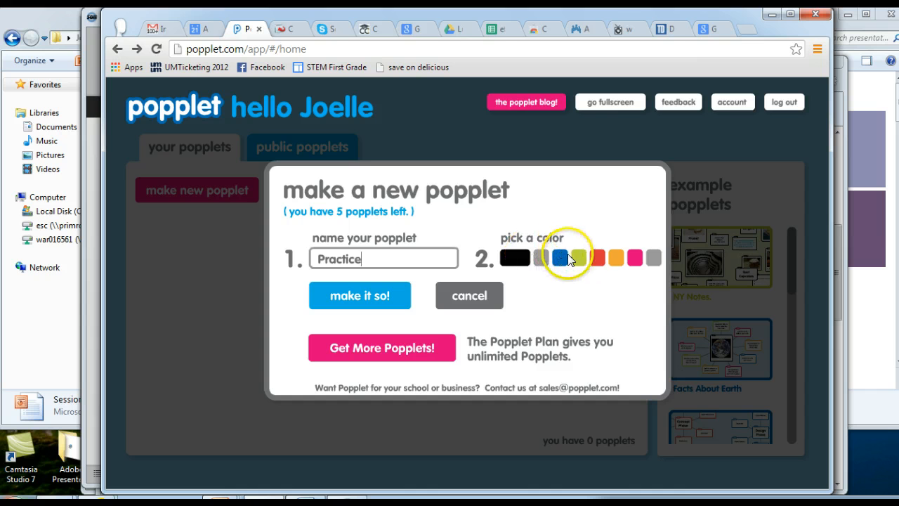
left_click(630, 258)
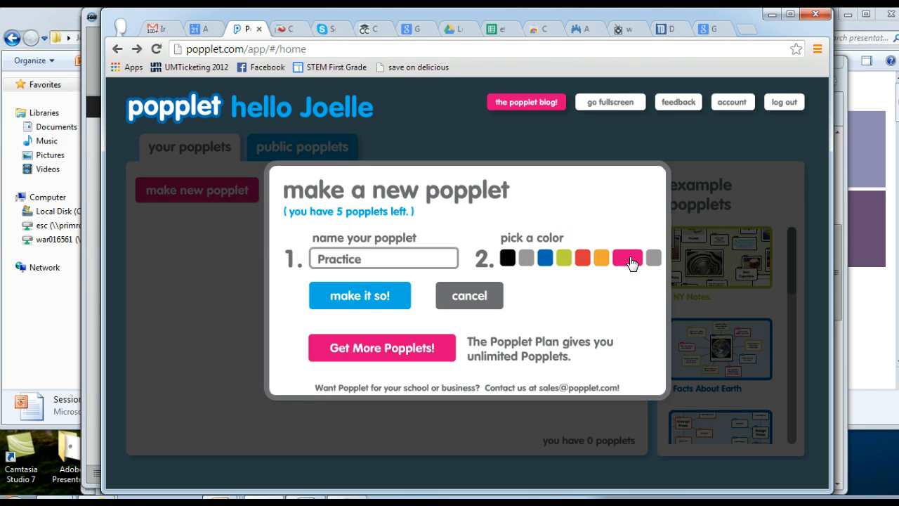
left_click(369, 299)
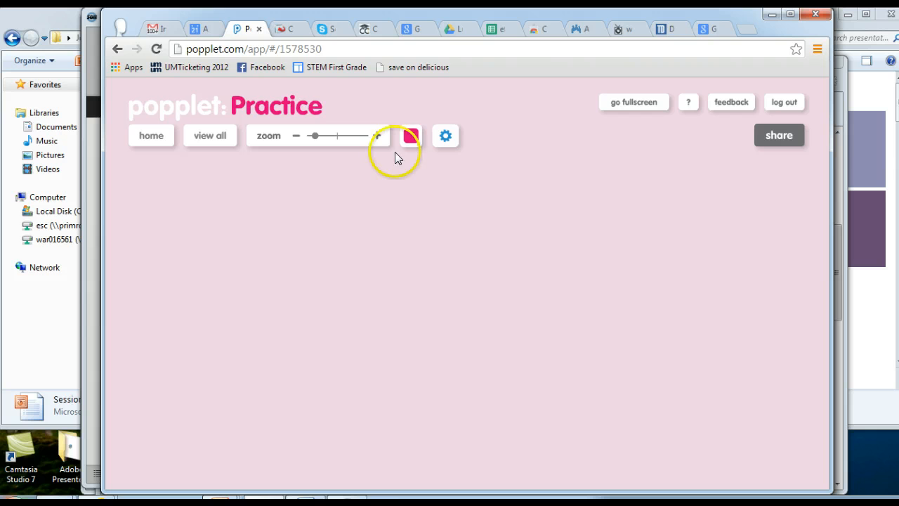
Create a first popplet and branch linked popplets off it: one to the left, then one above and one below that.
double_click(407, 202)
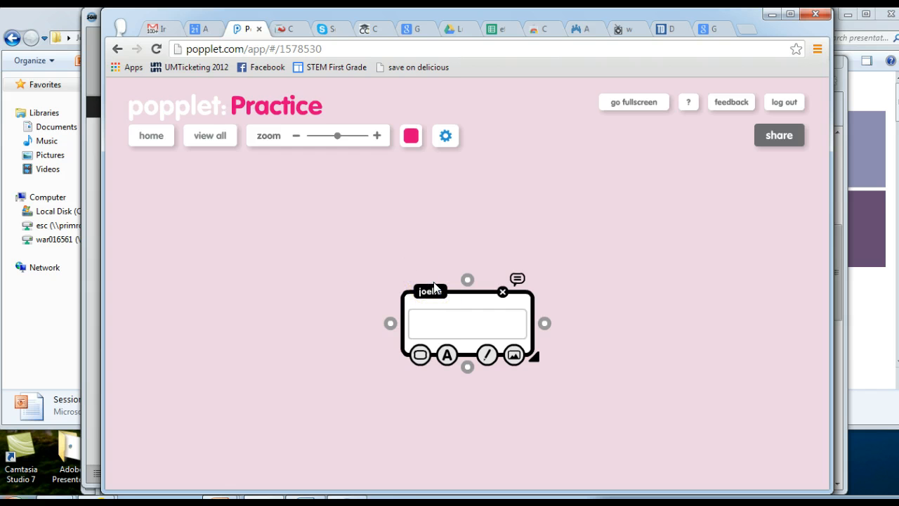
left_click_drag(389, 322, 323, 321)
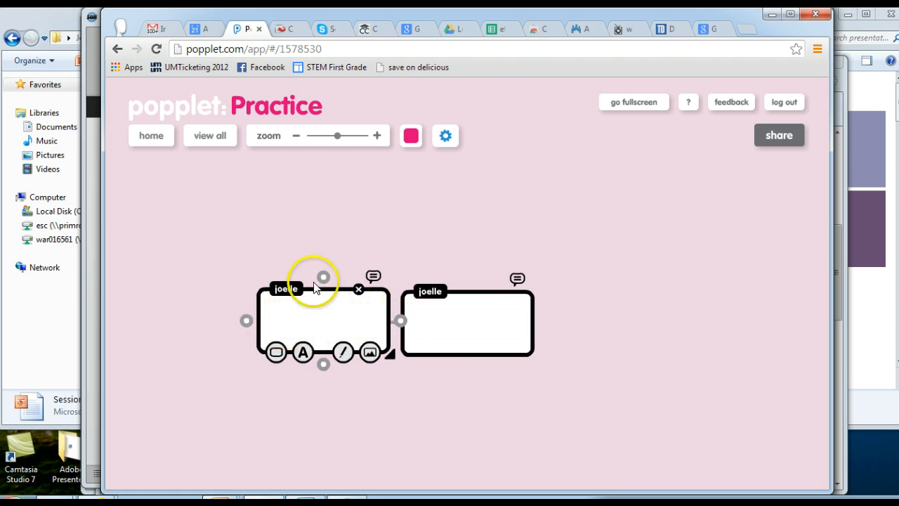
left_click_drag(323, 277, 315, 215)
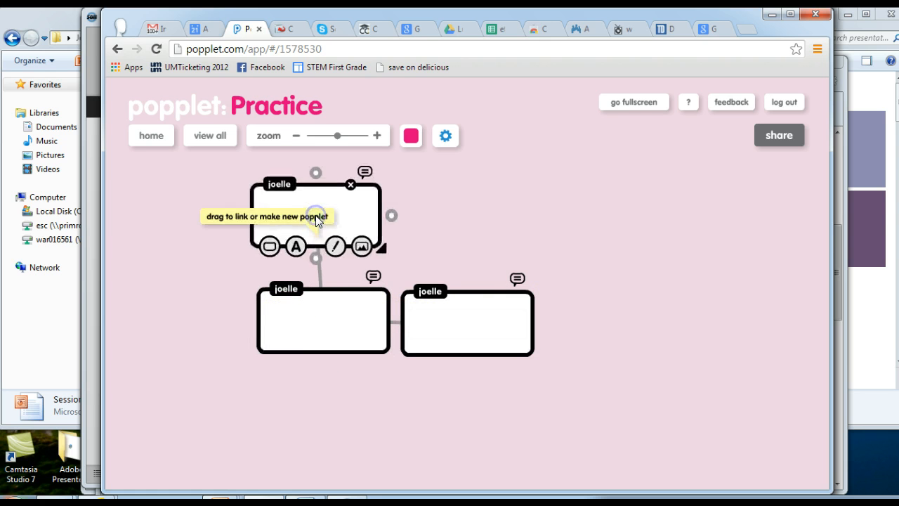
left_click(323, 351)
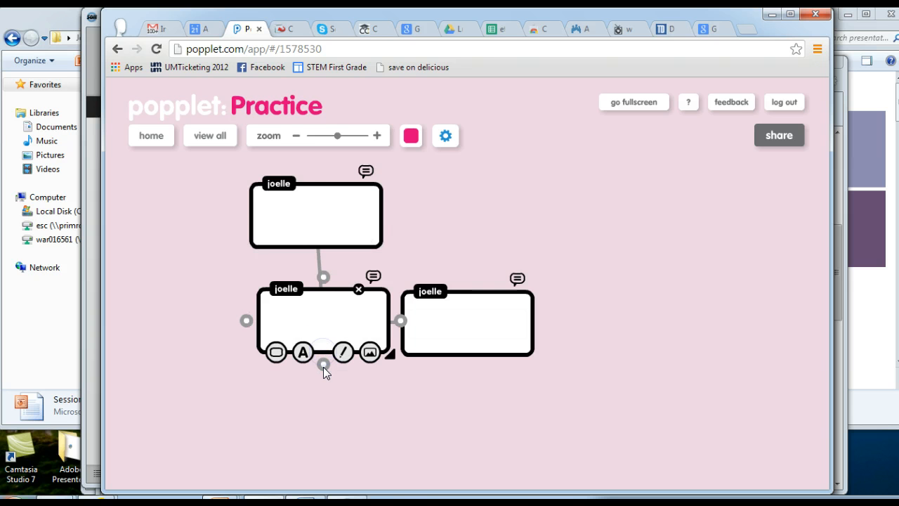
left_click_drag(323, 365, 322, 420)
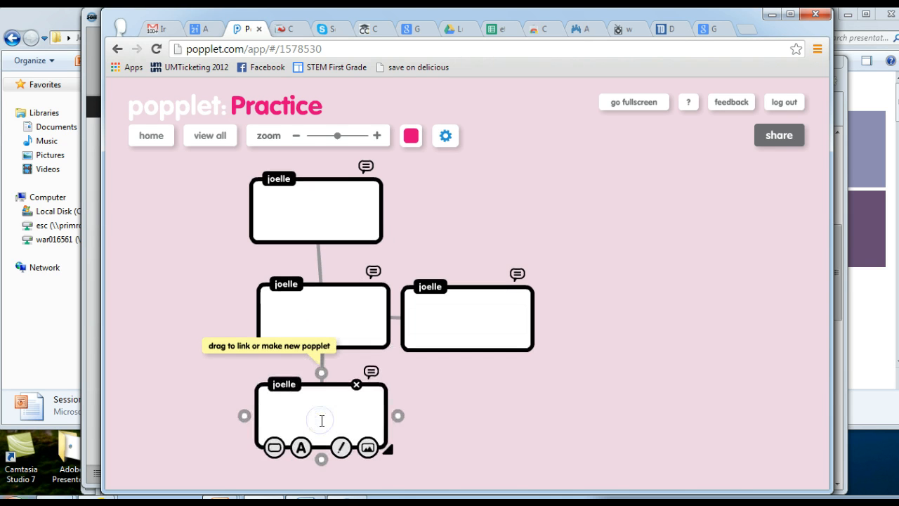
left_click(256, 296)
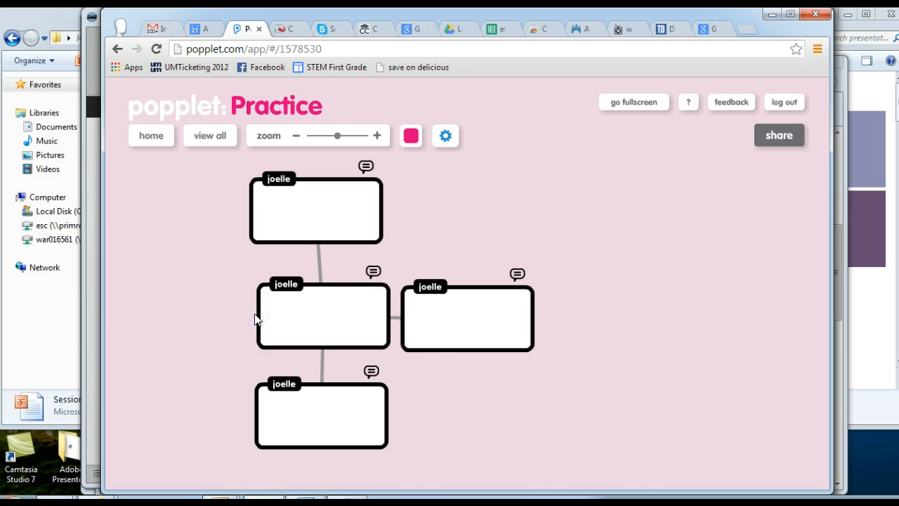
Set the right popplet's color to pink.
left_click(473, 303)
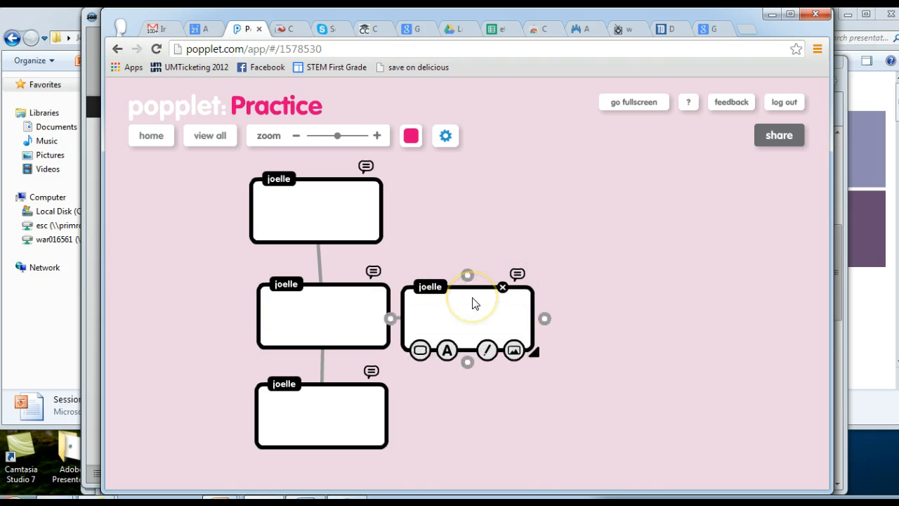
left_click(420, 349)
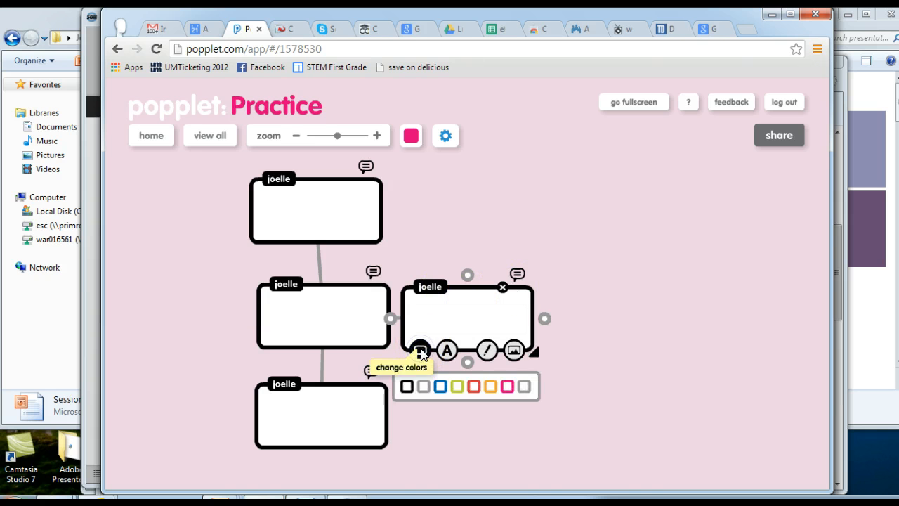
left_click(507, 386)
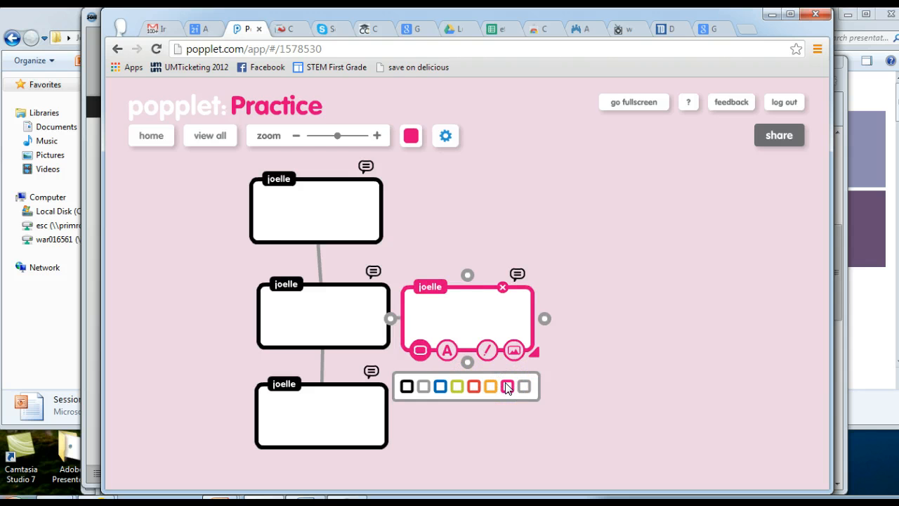
Enter the text "Type" in the right popplet using the largest text size.
left_click(447, 349)
left_click(435, 381)
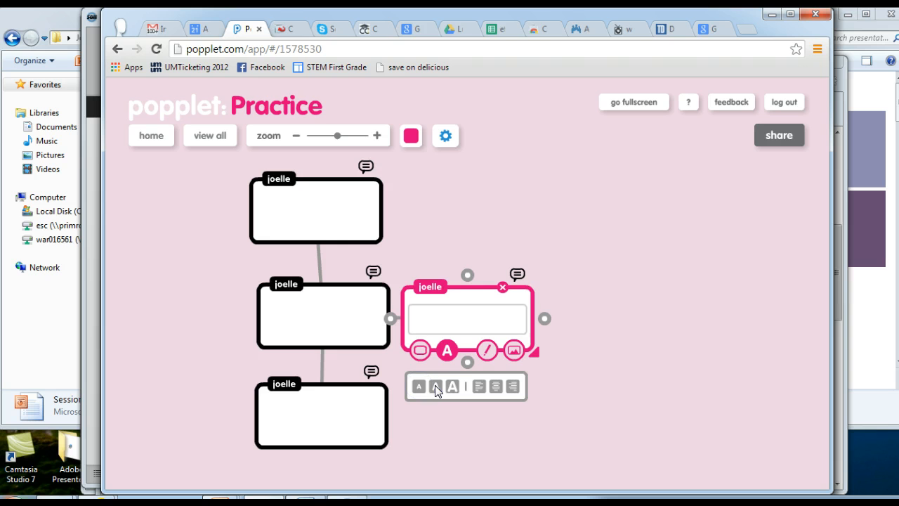
left_click(451, 386)
type("Type")
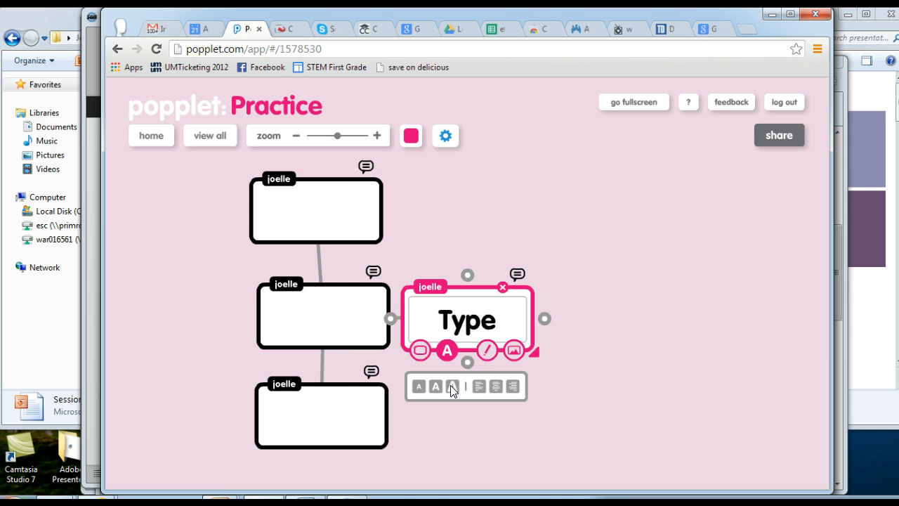
Try each text size and alignment on the word, finishing with the largest size and centered alignment.
left_click(437, 385)
left_click(420, 385)
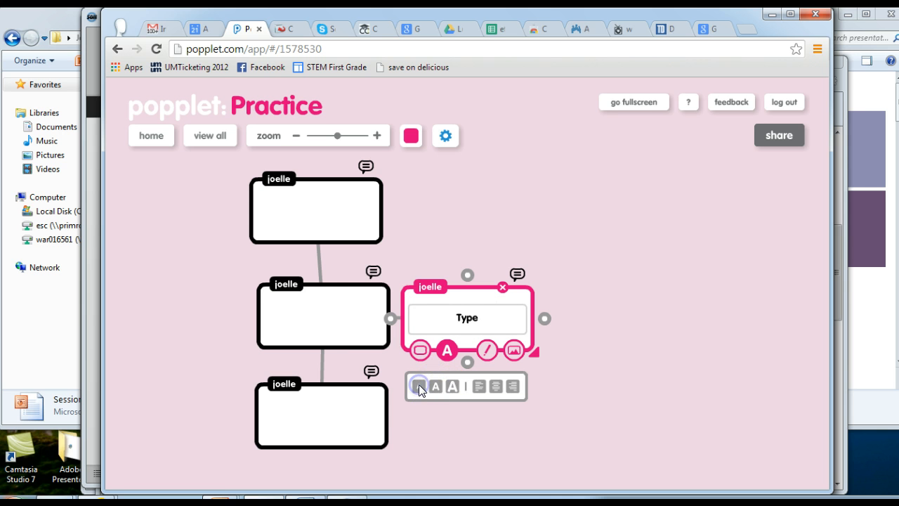
left_click(436, 386)
left_click(451, 385)
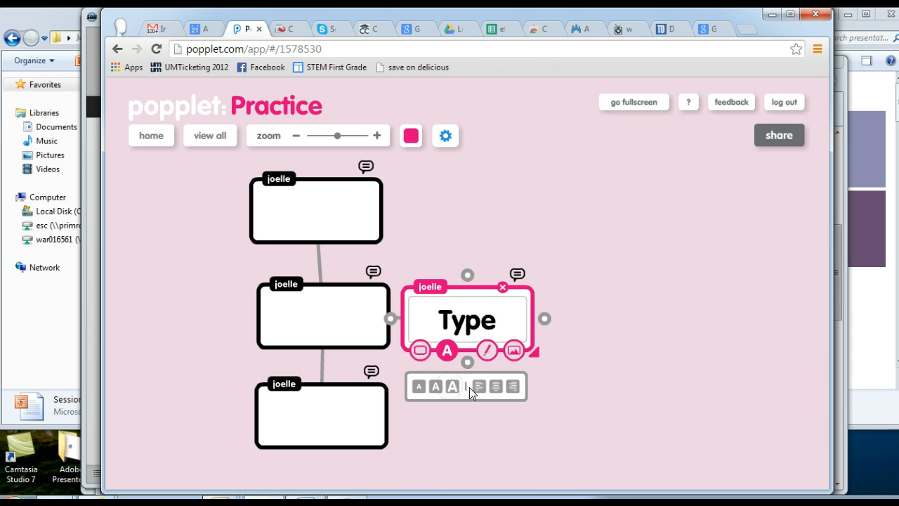
left_click(478, 387)
left_click(495, 387)
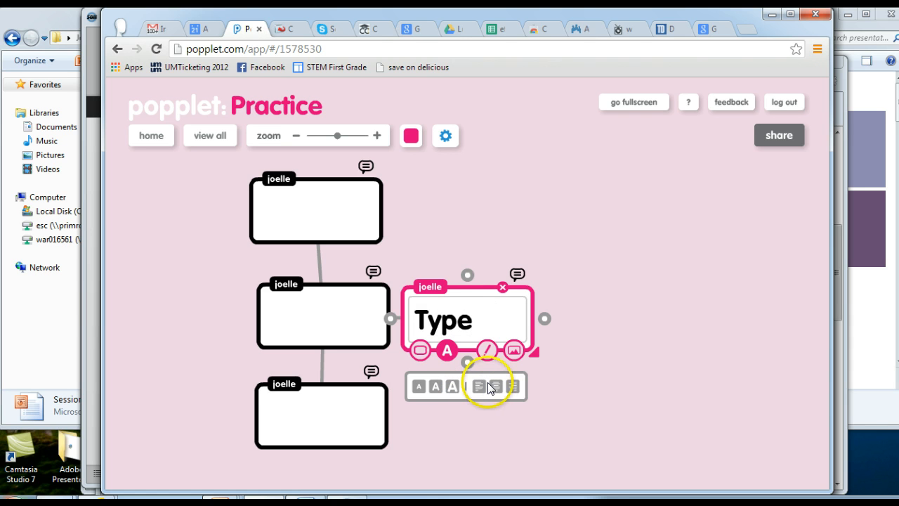
left_click(512, 386)
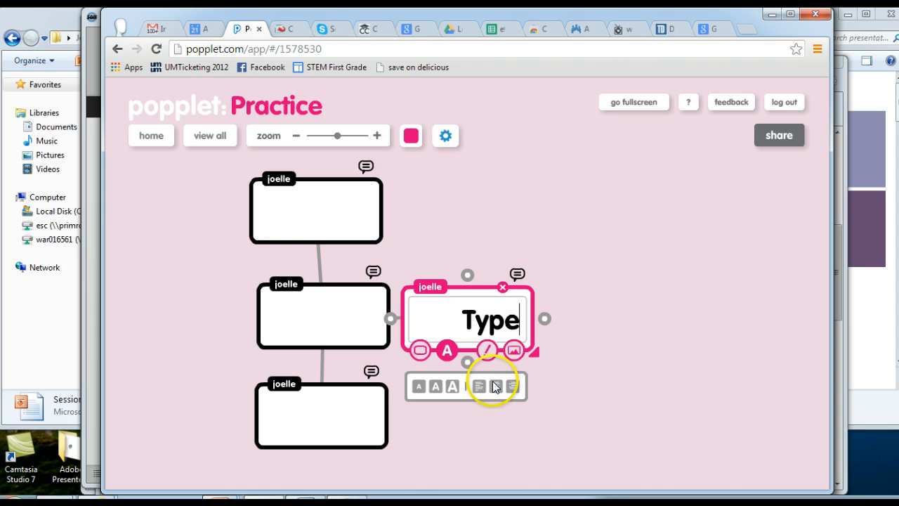
left_click(495, 386)
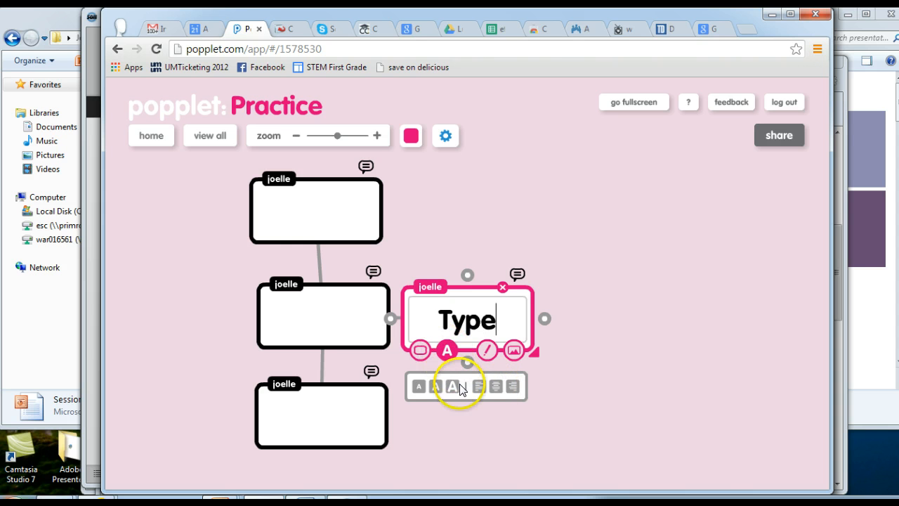
Change the right popplet's color to red.
left_click(420, 349)
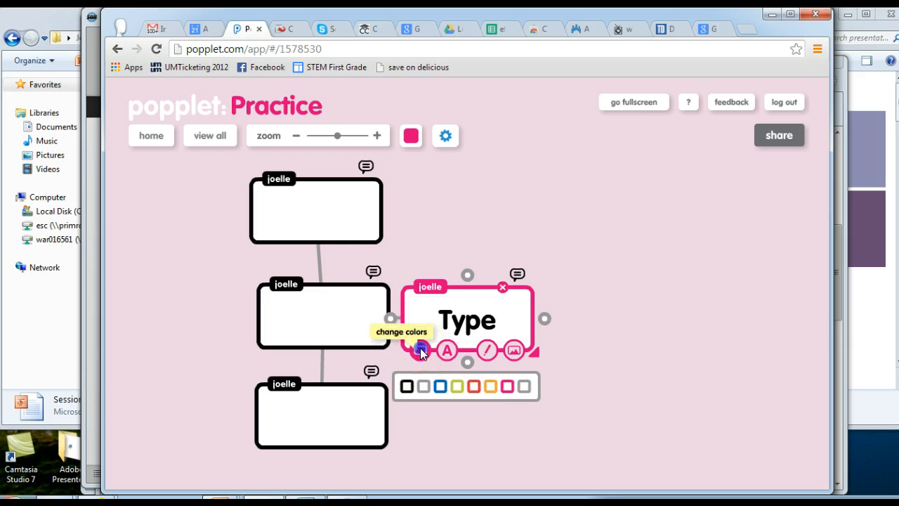
left_click(474, 387)
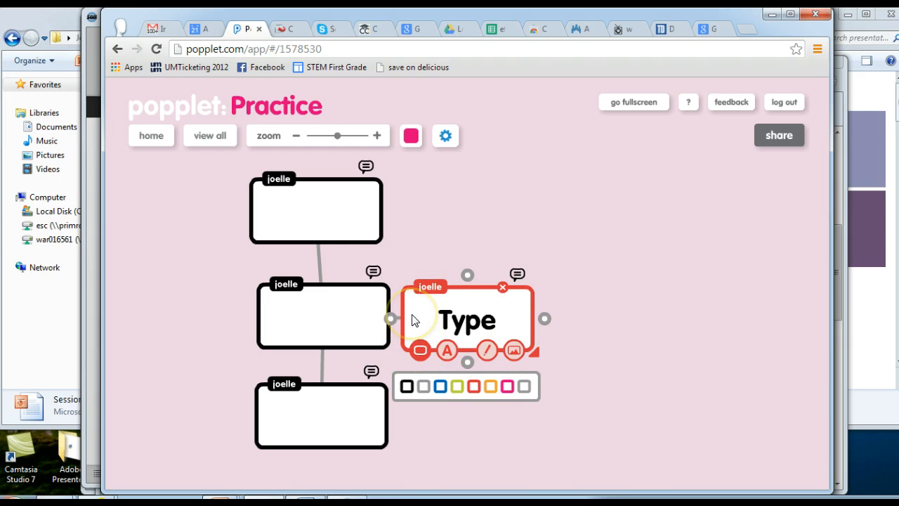
Draw a pink circle and orange lines in the right popplet, then clear the drawing.
left_click(488, 351)
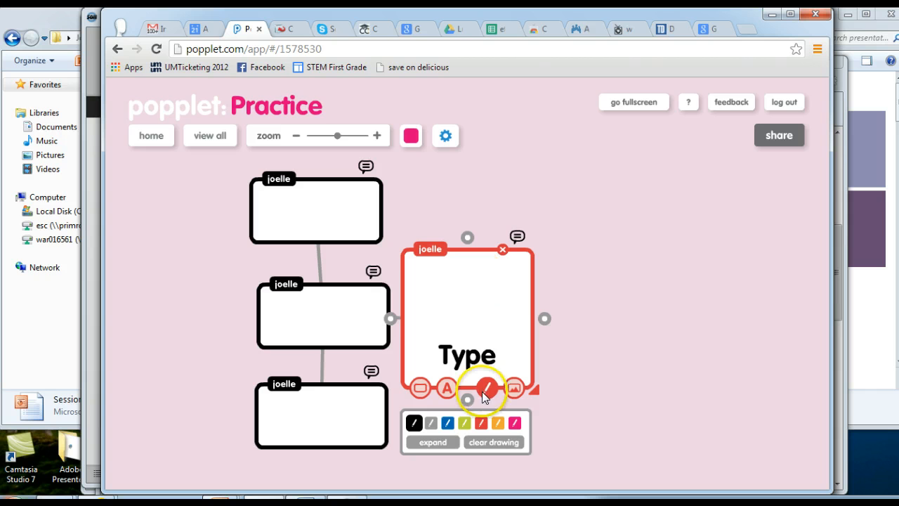
left_click(514, 422)
mouse_move(465, 272)
left_mouse_down()
mouse_move(453, 276)
mouse_move(490, 314)
mouse_move(469, 277)
left_mouse_up()
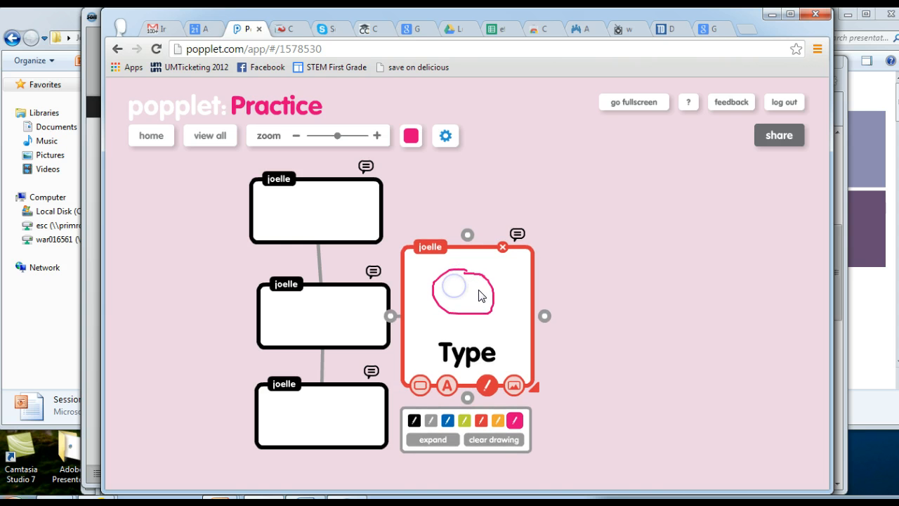
left_click(498, 421)
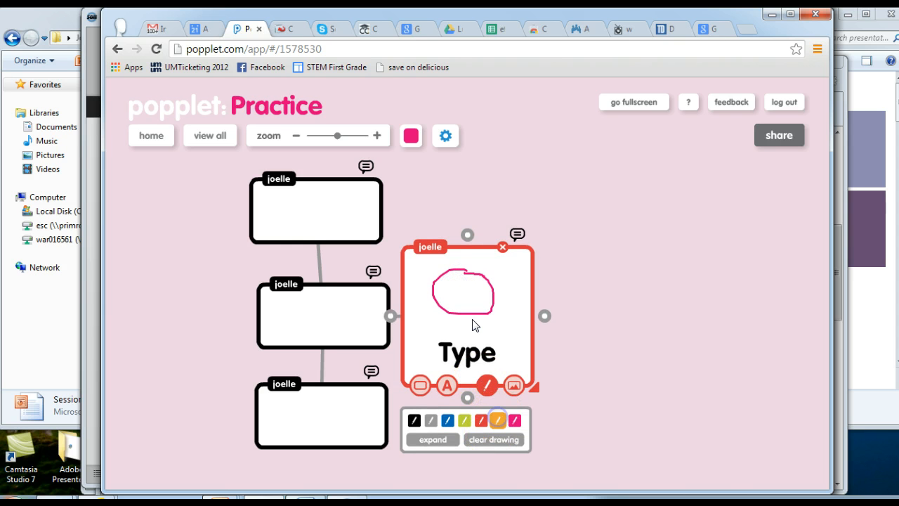
mouse_move(453, 284)
left_mouse_down()
mouse_move(477, 291)
mouse_move(466, 301)
mouse_move(482, 300)
left_mouse_up()
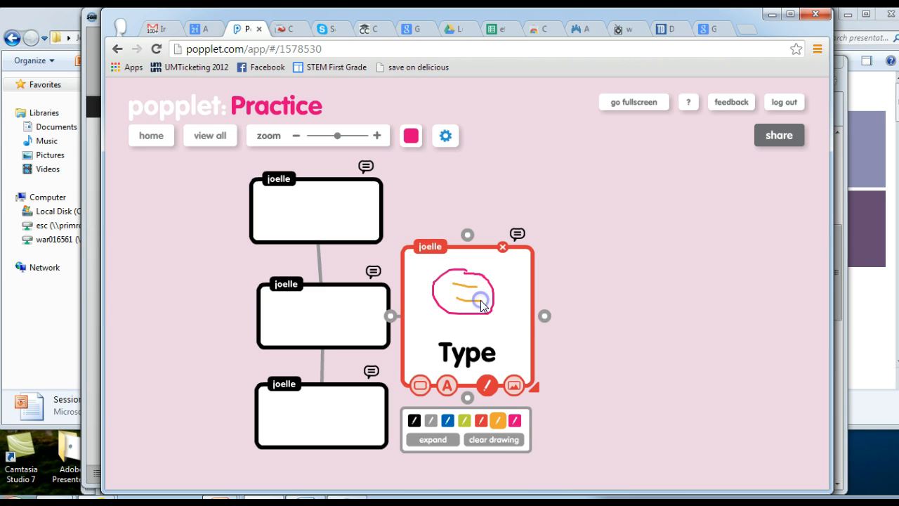
left_click(501, 441)
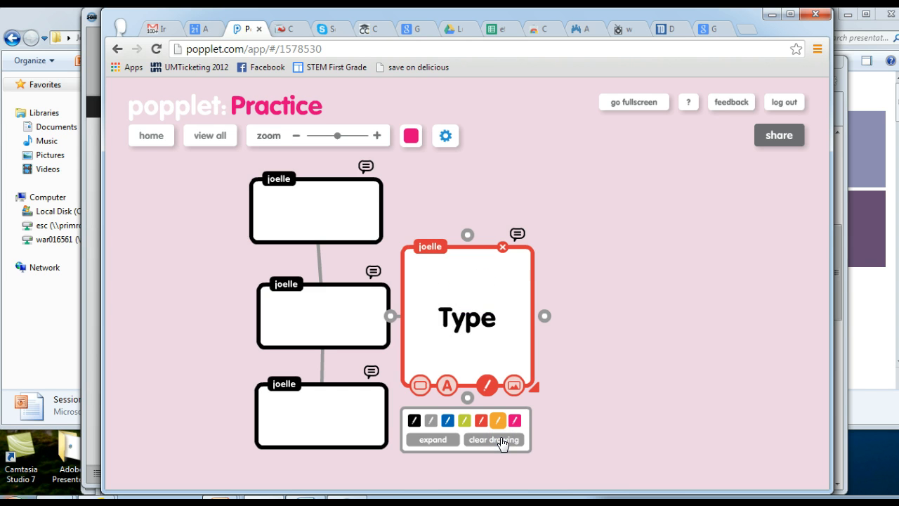
Expand the right popplet's drawing area, then resize the popplet smaller by its corner handle.
left_click(436, 439)
left_click(439, 464)
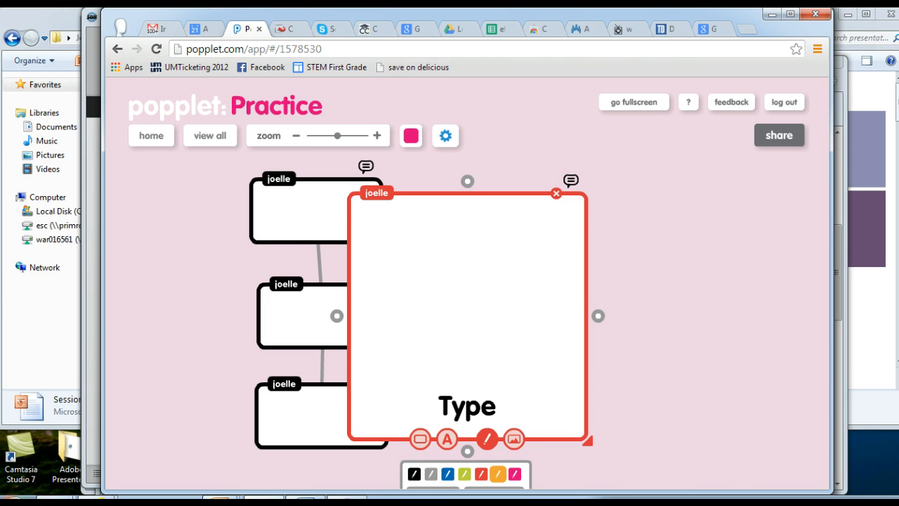
mouse_move(588, 440)
left_mouse_down()
mouse_move(609, 448)
mouse_move(583, 424)
mouse_move(542, 346)
left_mouse_up()
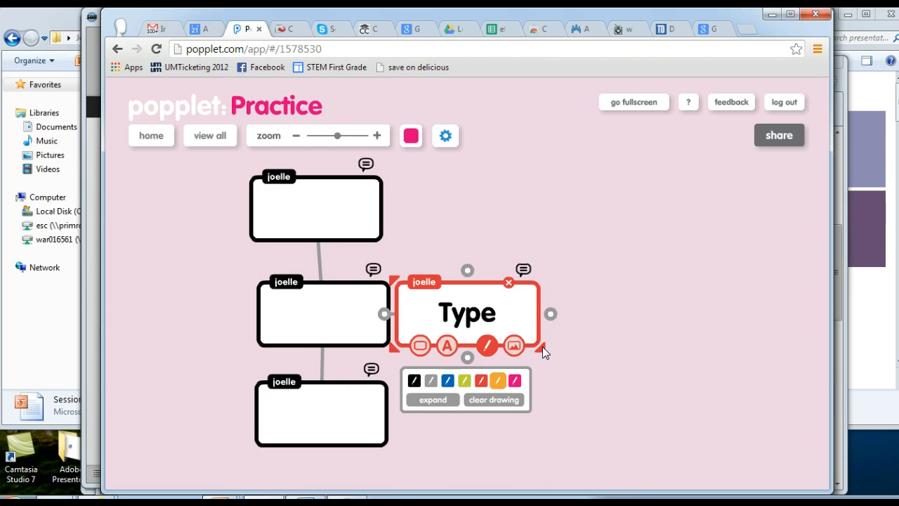
Start deleting the red popplet and cancel the deletion.
left_click(509, 283)
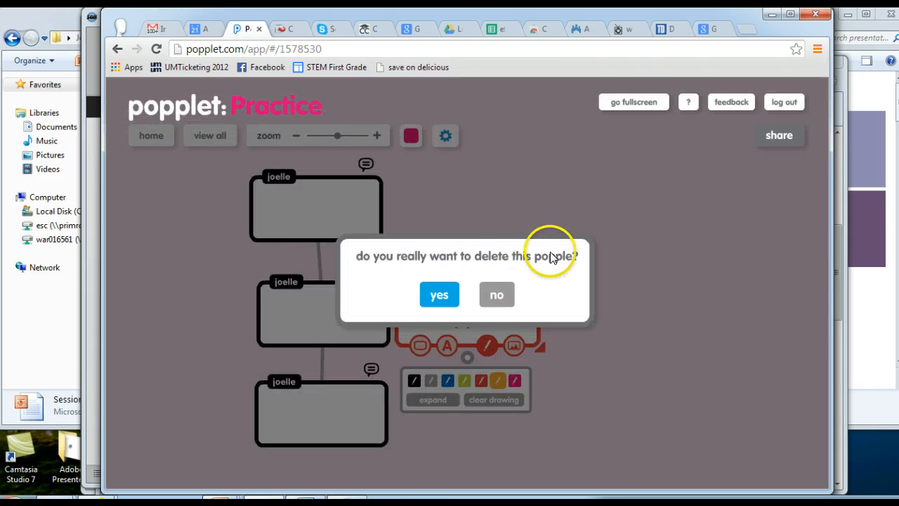
left_click(496, 295)
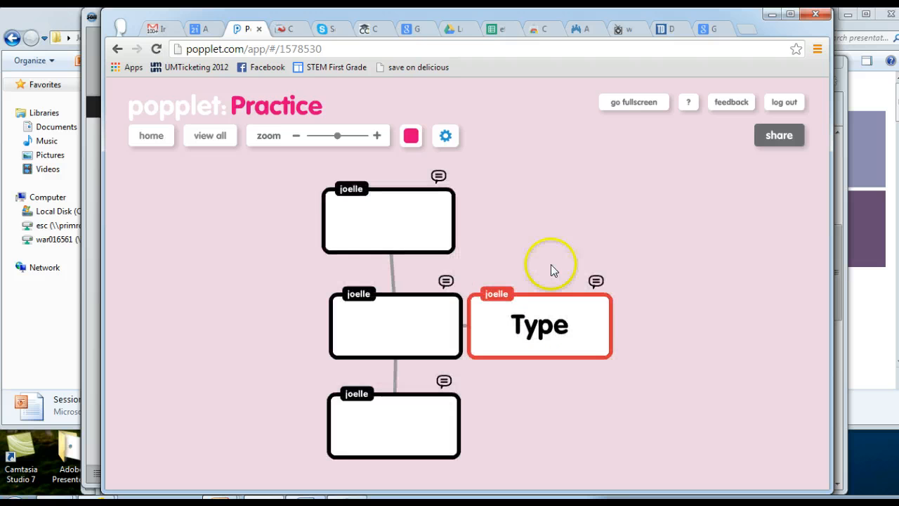
Add the Chrysanthemum picture from the computer to the red Type popplet.
left_click(579, 347)
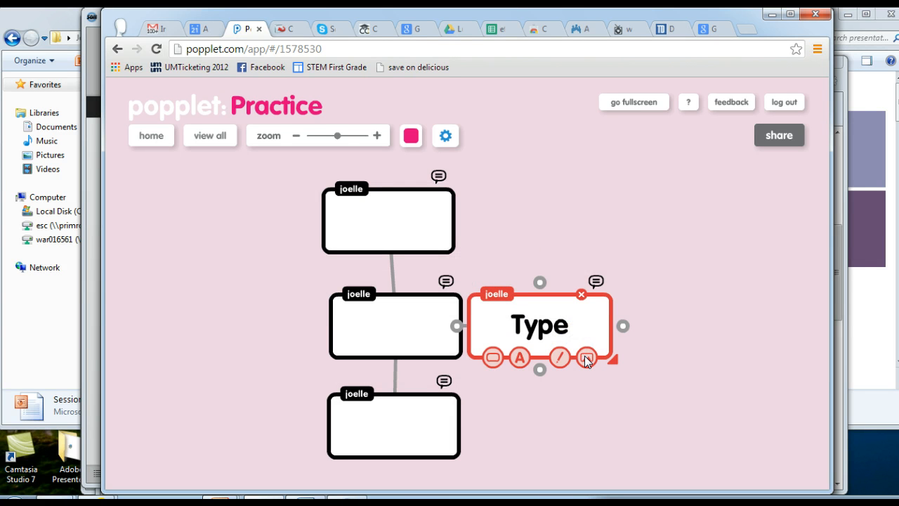
left_click(587, 358)
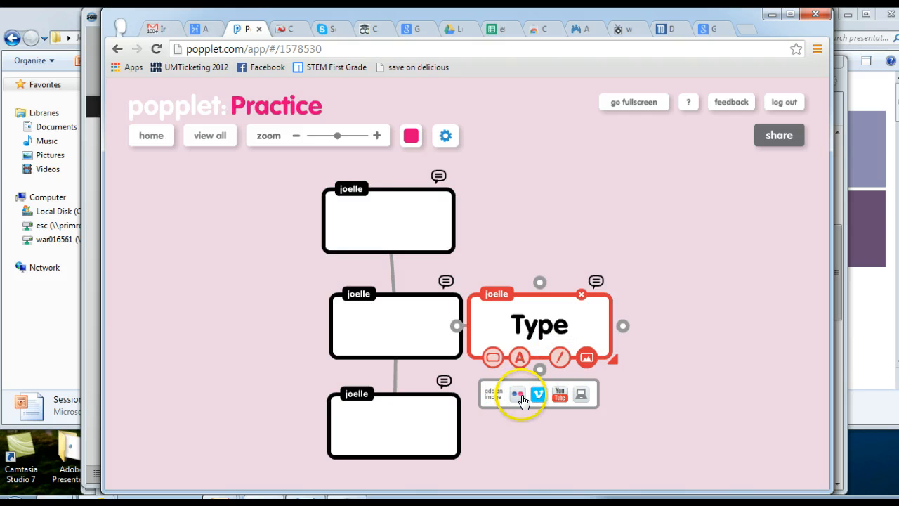
left_click(582, 397)
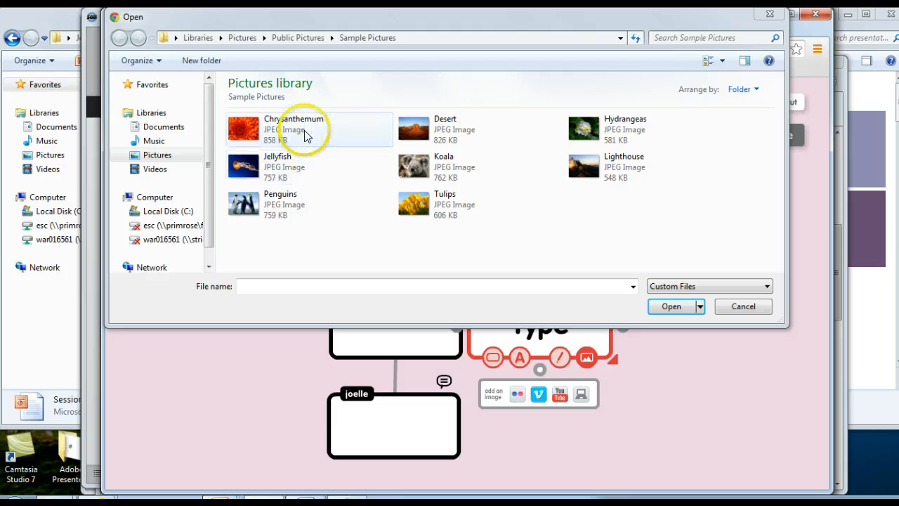
left_click(303, 135)
double_click(300, 135)
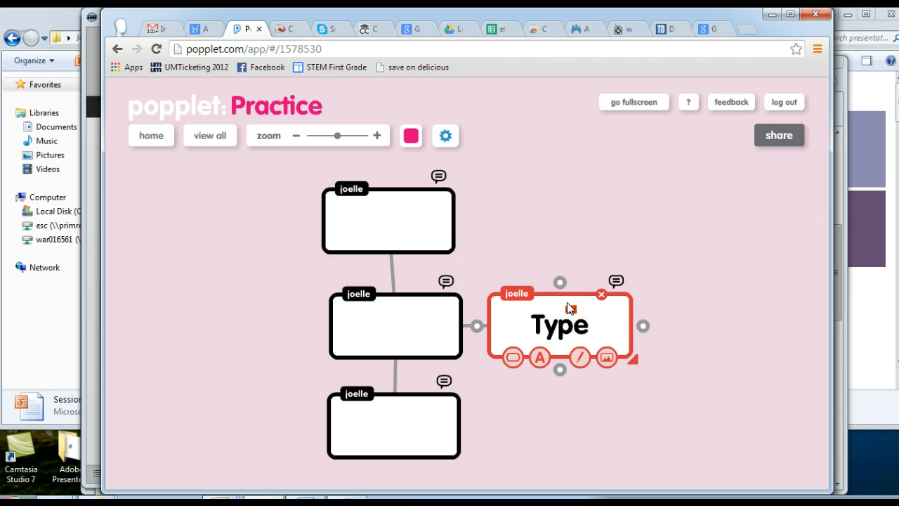
left_click(569, 307)
left_click(597, 347)
left_click(605, 356)
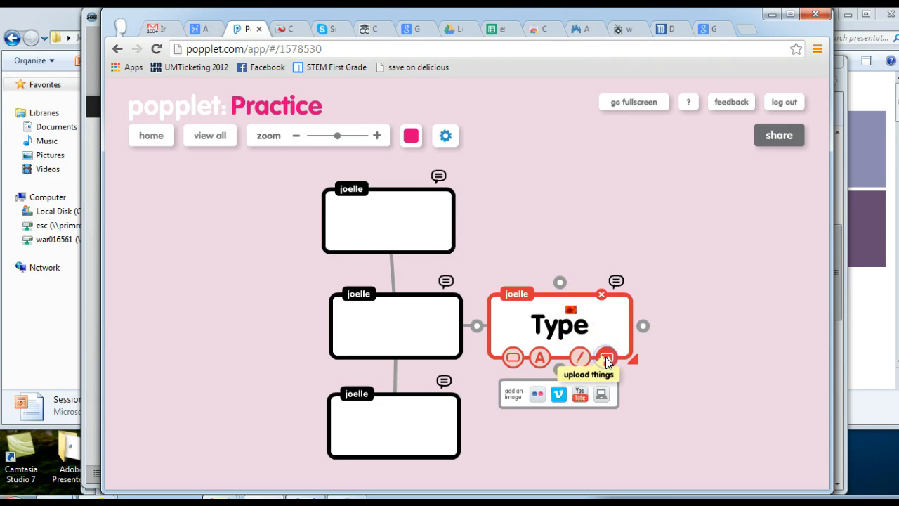
left_click(607, 385)
left_click(601, 325)
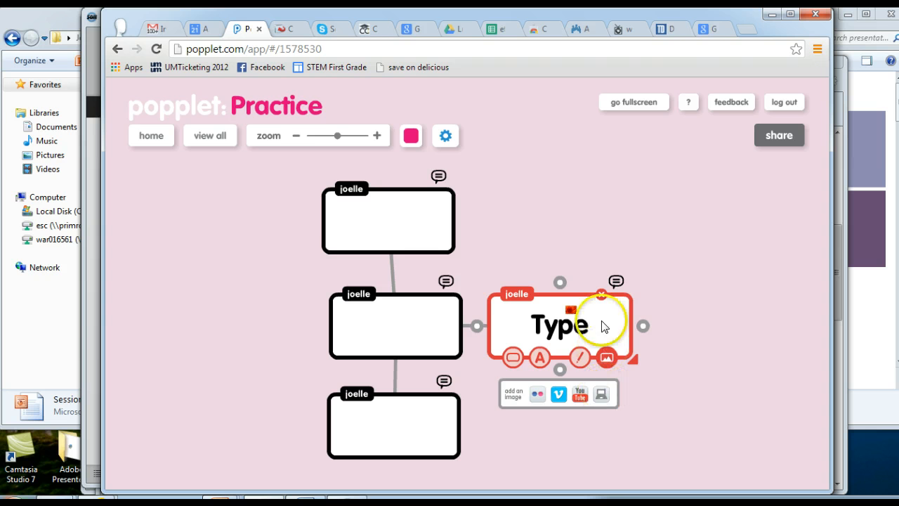
Add the comment "This is my comment" to the red popplet and return to the main map.
left_click(615, 281)
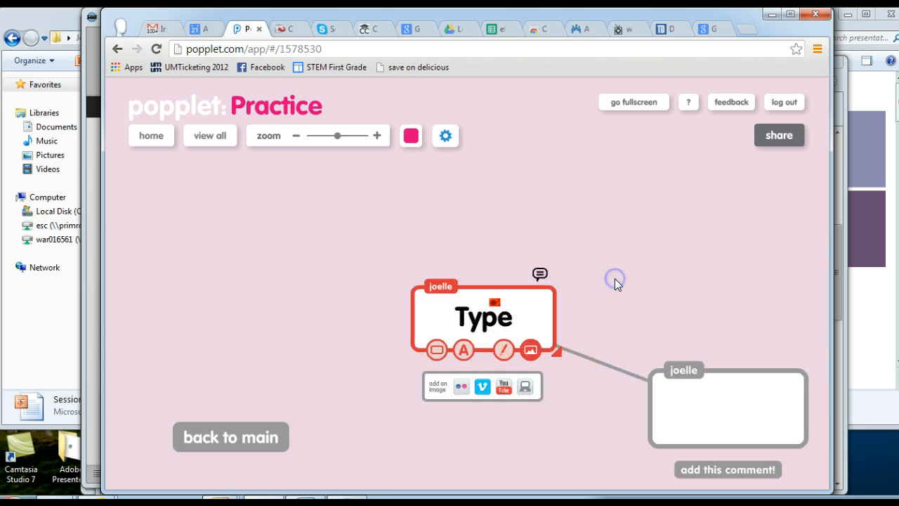
left_click(685, 435)
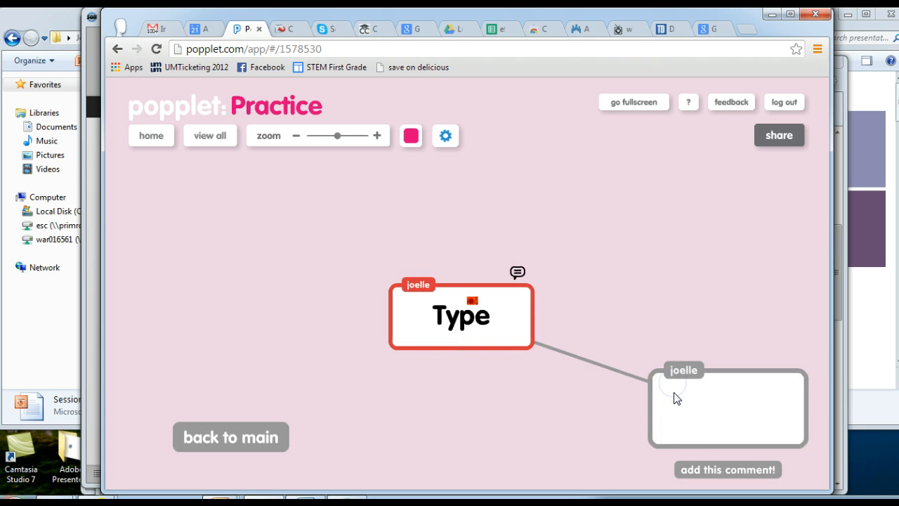
left_click(679, 405)
left_click(679, 406)
type("Th")
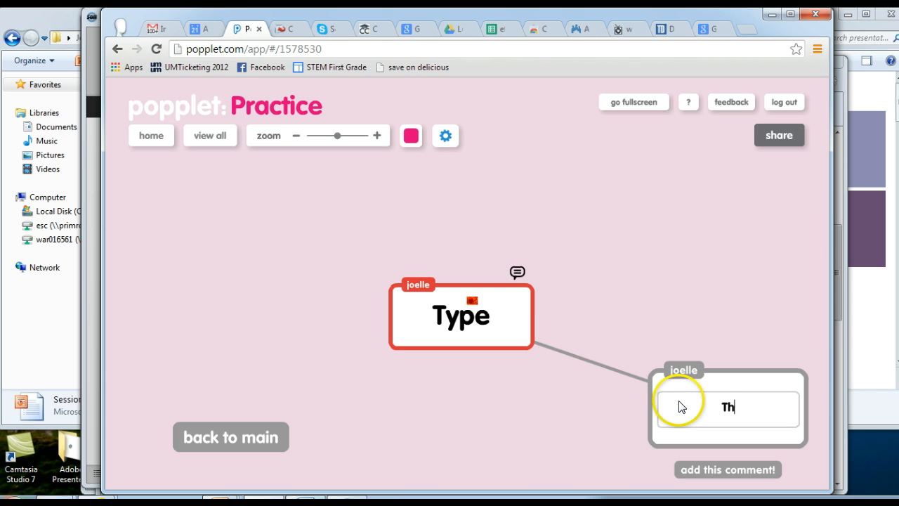
type("is is my comment")
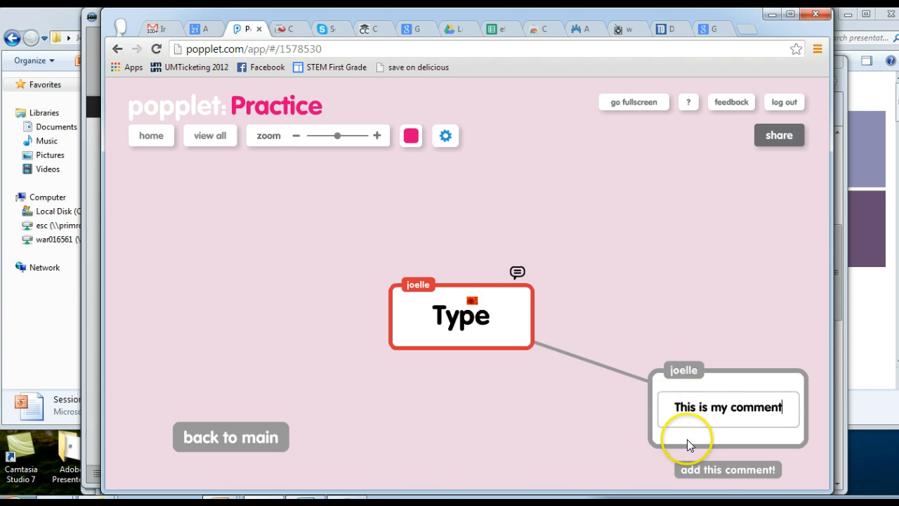
left_click(714, 469)
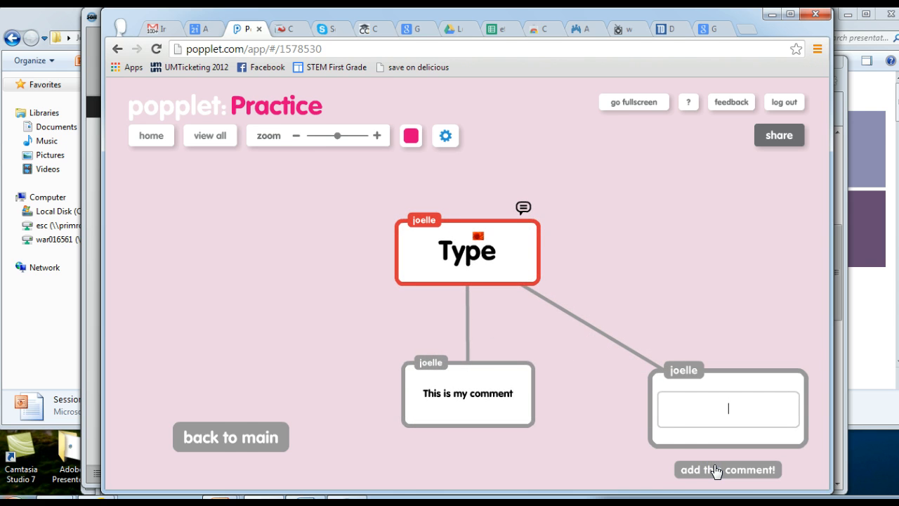
left_click(236, 435)
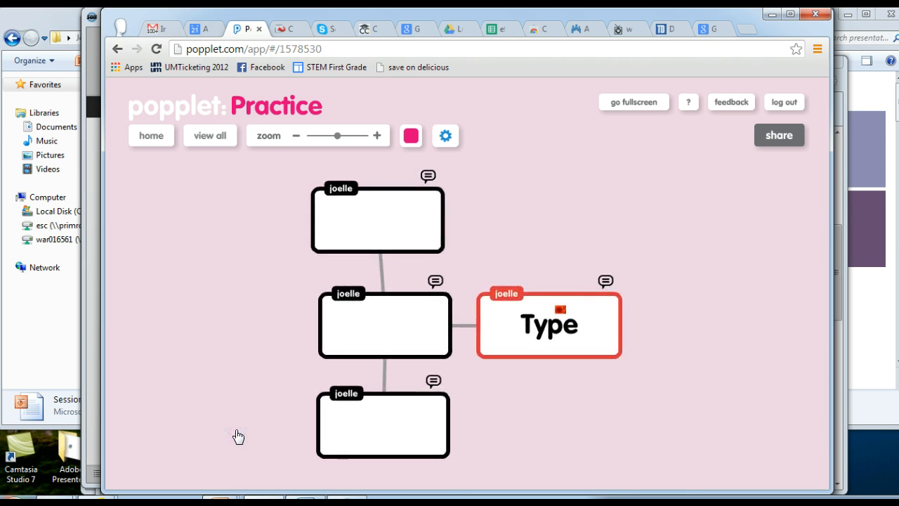
Reopen the red popplet's comments to review them, then go back to the main map.
left_click(605, 282)
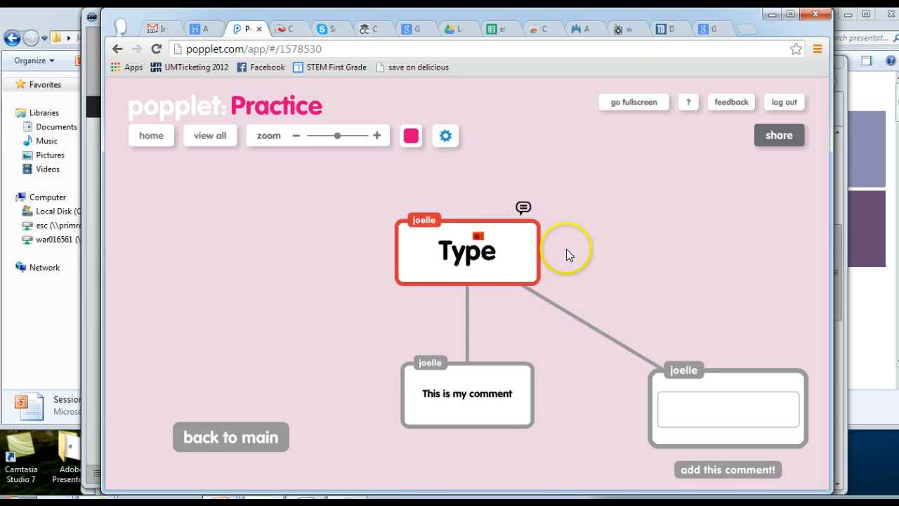
left_click(420, 262)
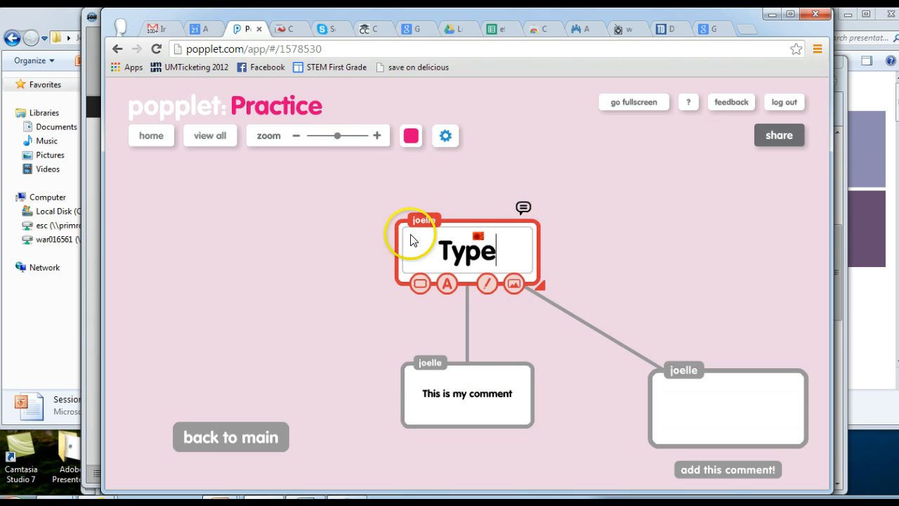
left_click(251, 434)
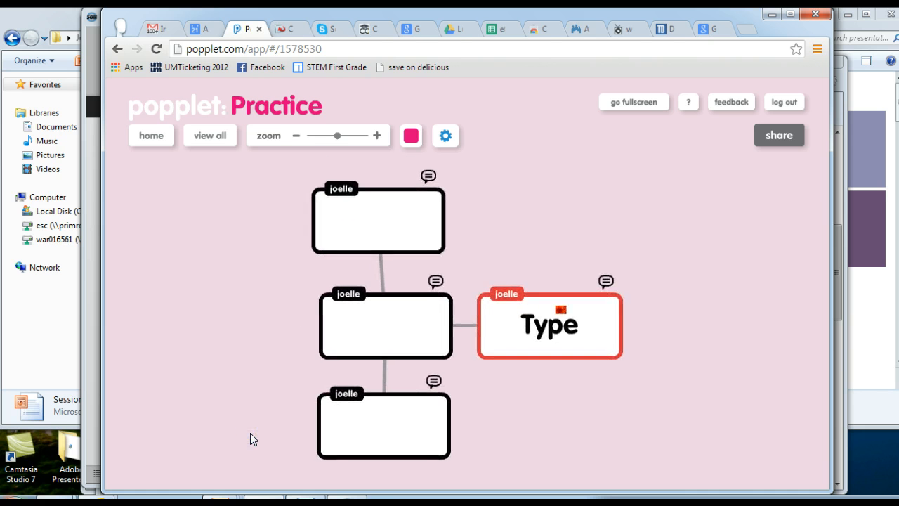
Rearrange the map by moving the top popplet to the upper right and the linked popplets leftwards.
left_click(371, 191)
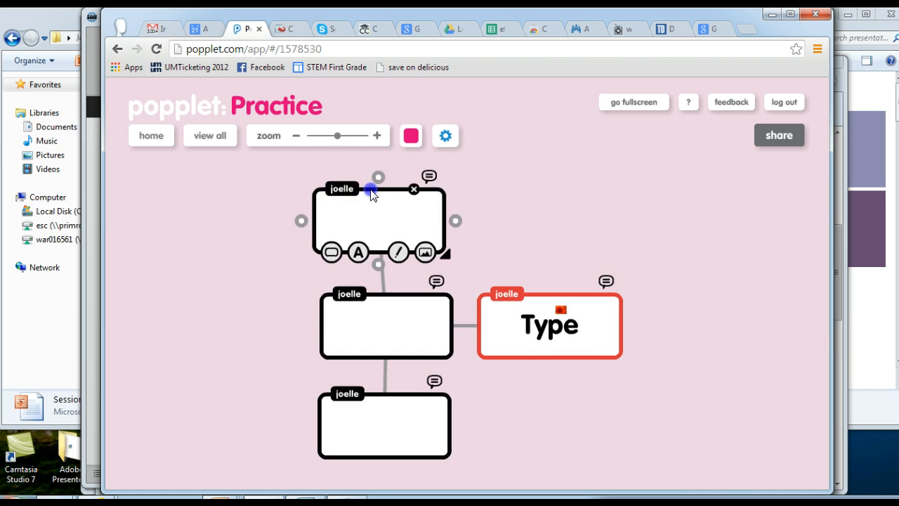
left_click_drag(371, 193, 537, 169)
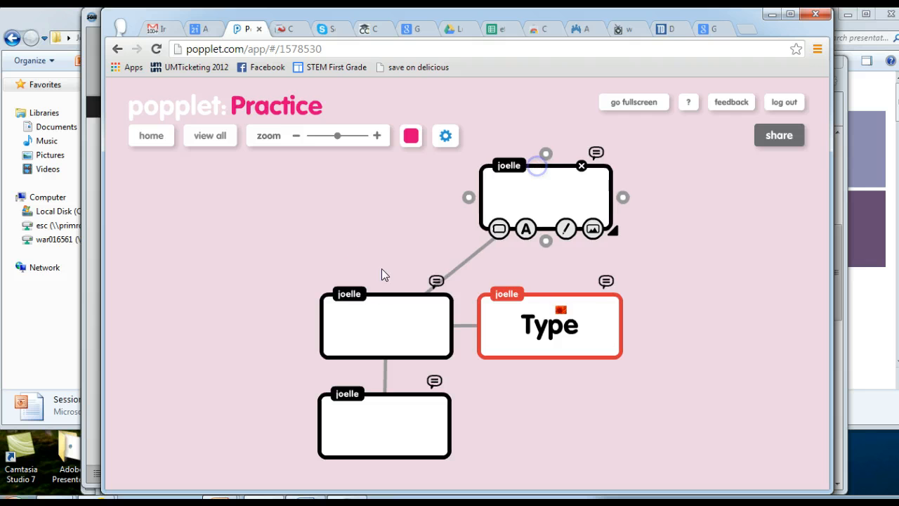
left_click_drag(374, 291, 269, 257)
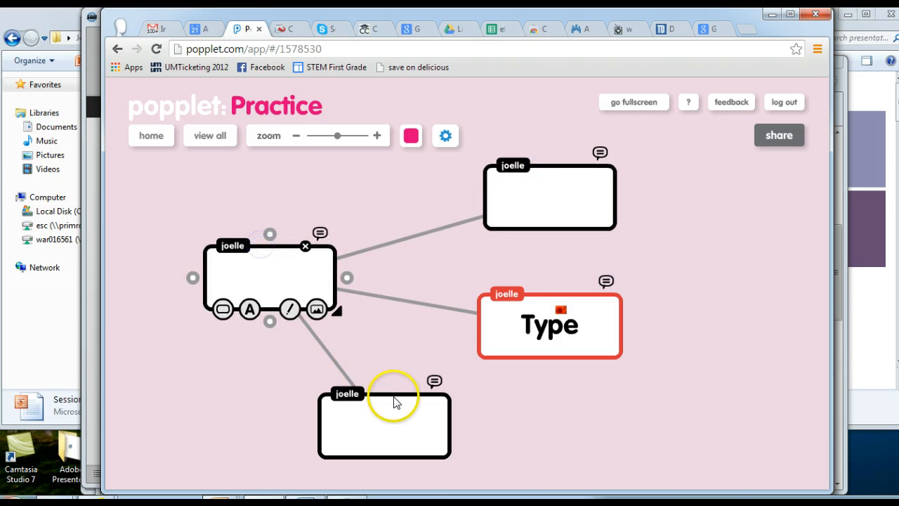
left_click_drag(394, 403, 368, 414)
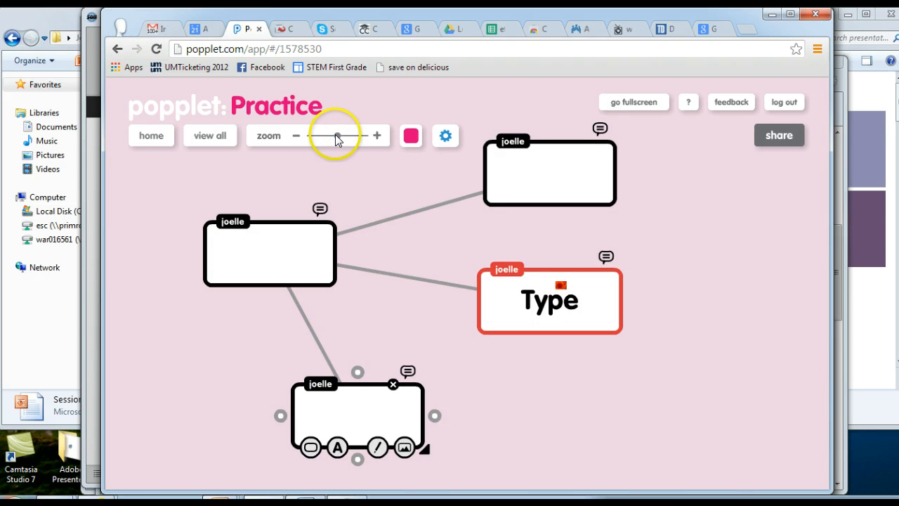
Zoom out and create two new unlinked popplets, placing one to the right and one below.
left_click_drag(335, 135, 316, 135)
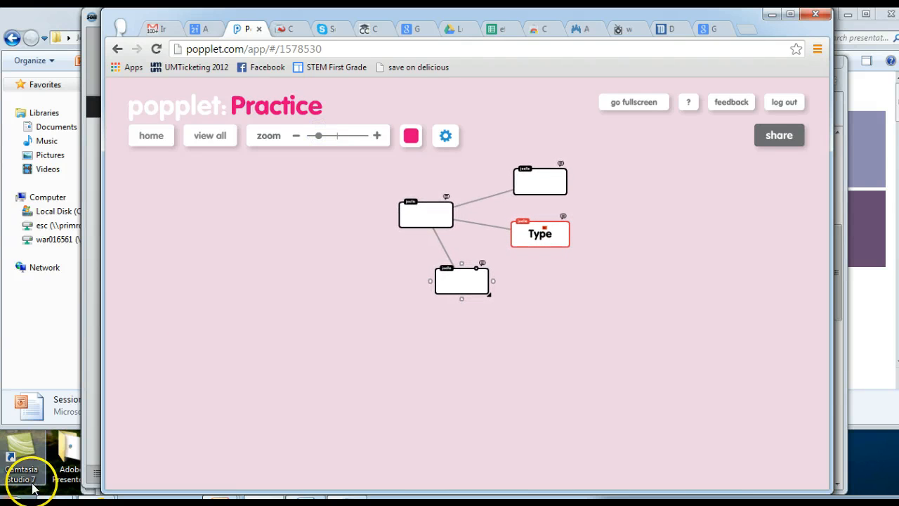
left_click(446, 137)
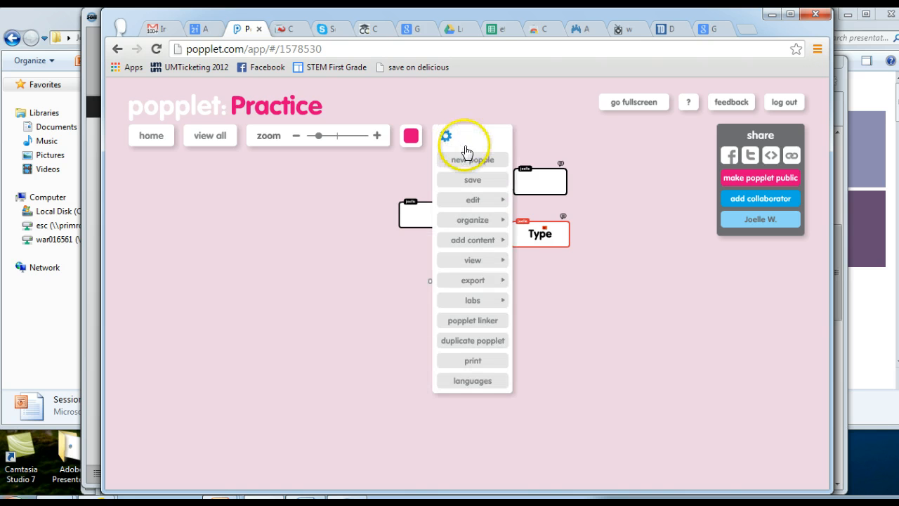
left_click(471, 157)
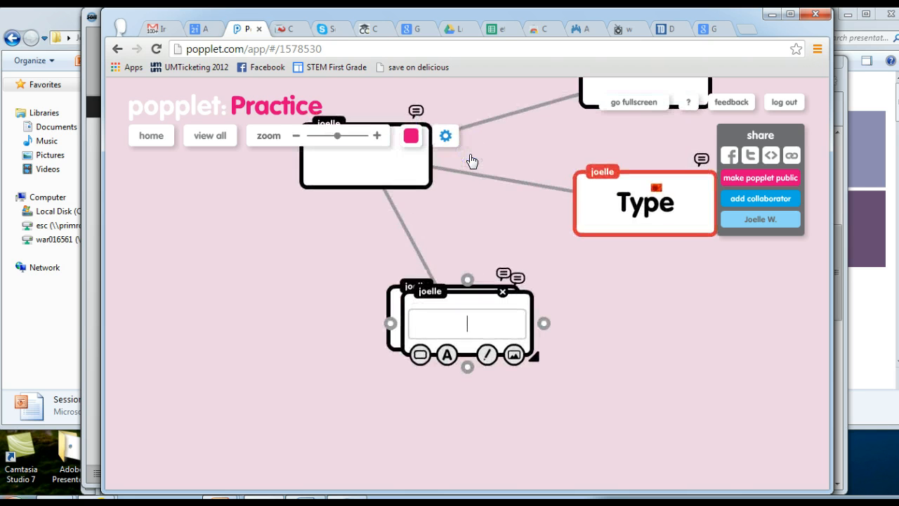
left_click_drag(464, 295, 723, 343)
double_click(413, 435)
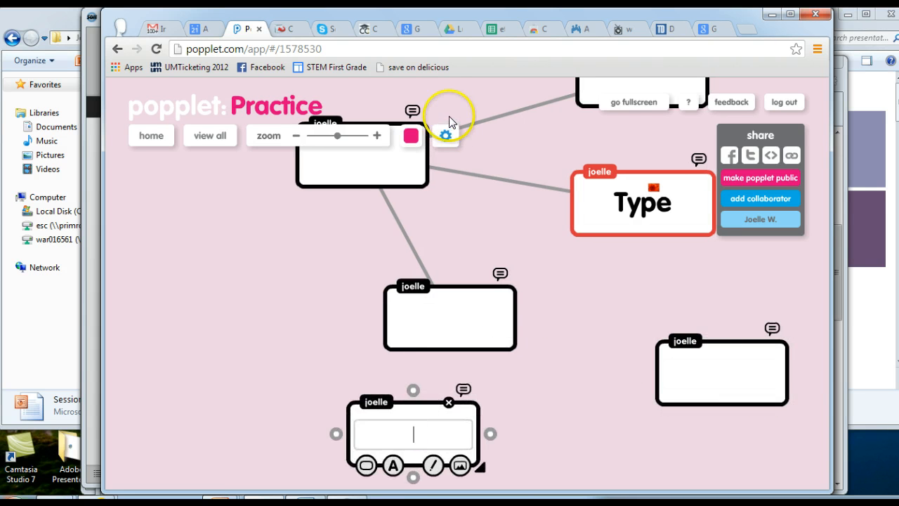
Save the popplet and dismiss the confirmation.
left_click(446, 135)
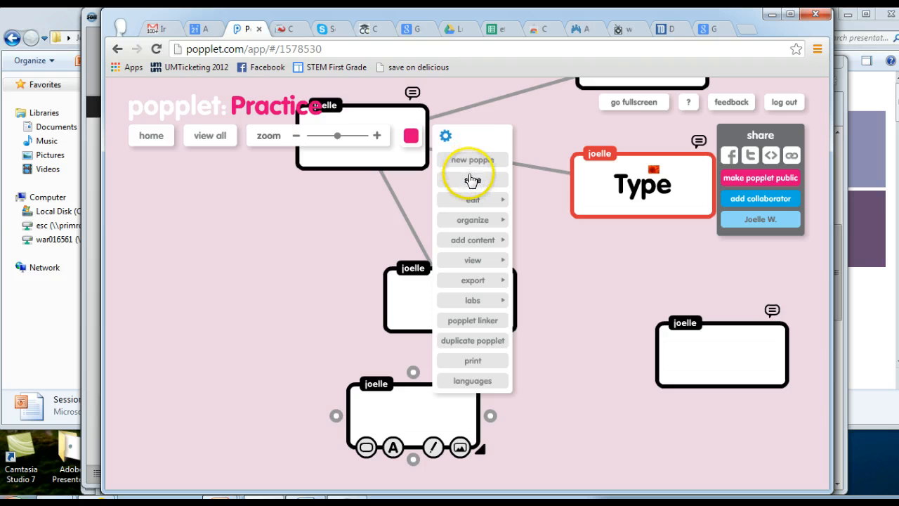
left_click(472, 180)
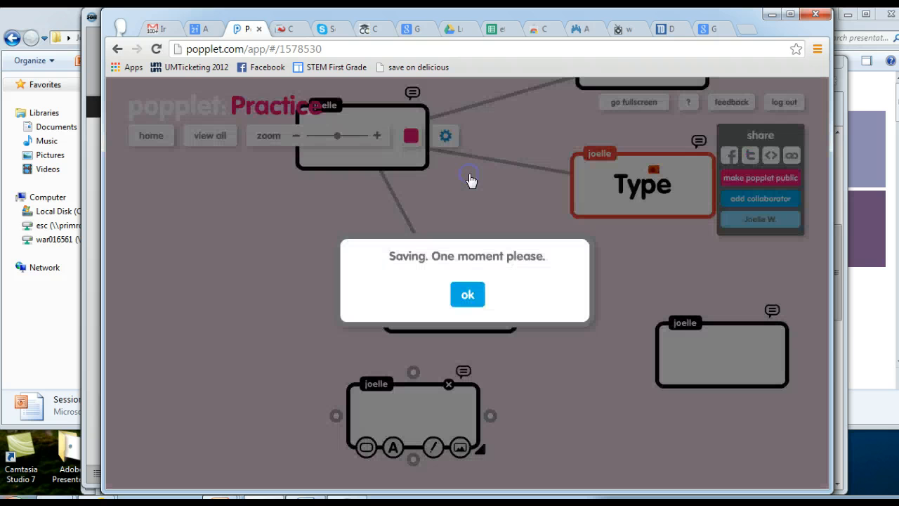
left_click(468, 292)
Apply Align horizontally from the organize options and move the lower popplet to the left.
left_click(444, 136)
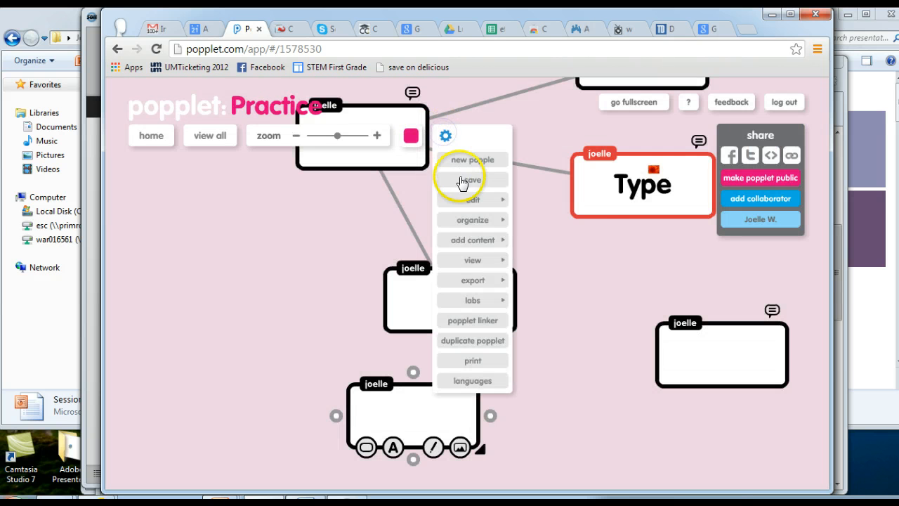
mouse_move(466, 202)
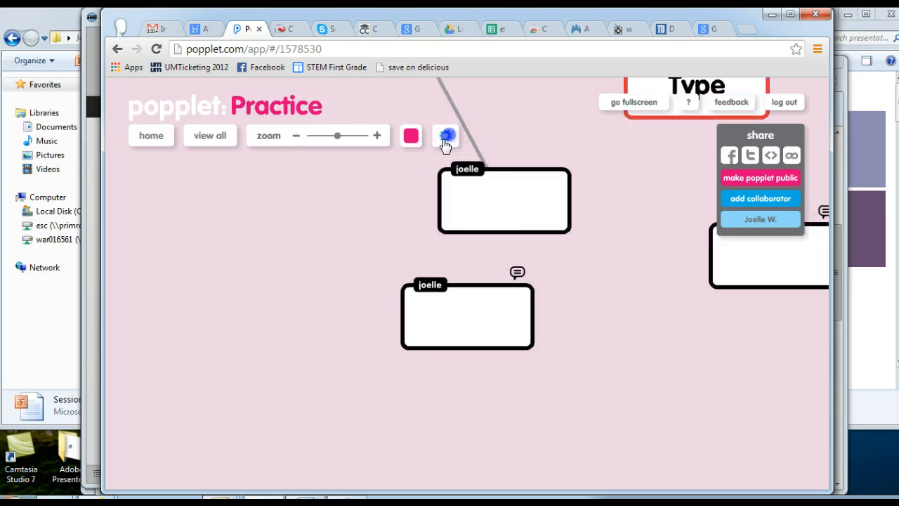
left_click(445, 136)
mouse_move(472, 221)
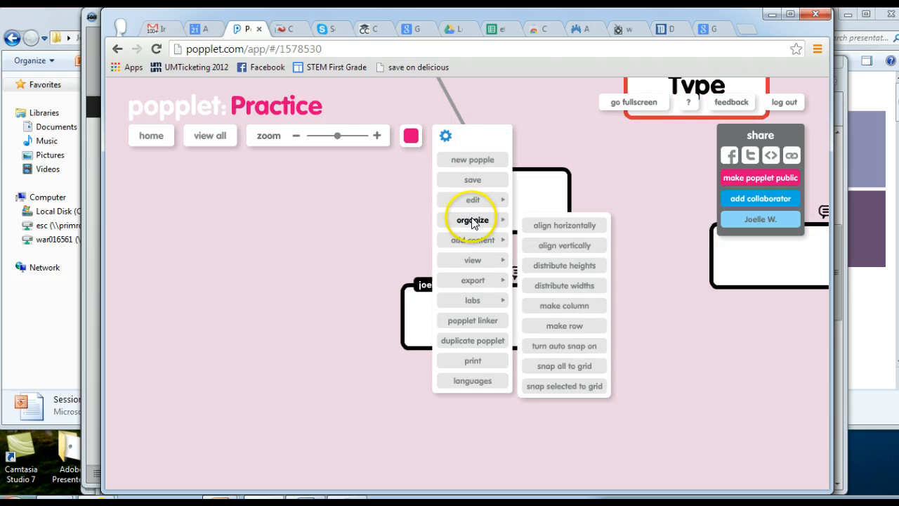
left_click(568, 226)
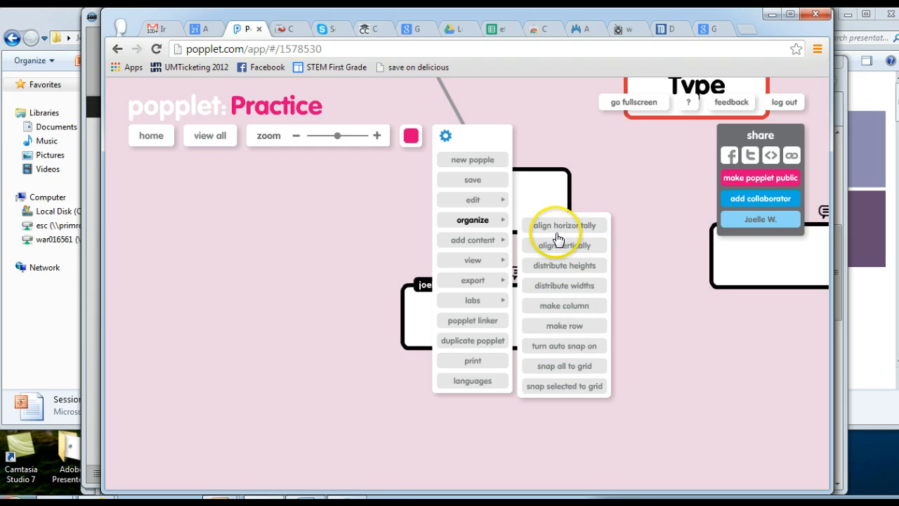
left_click(634, 172)
left_click_drag(489, 290, 375, 273)
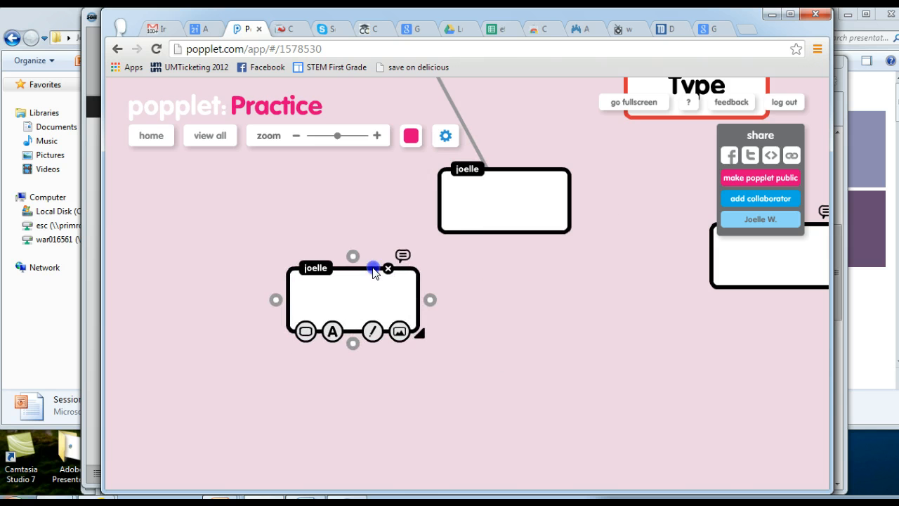
Hide the navigators using the view options.
left_click(445, 135)
mouse_move(477, 243)
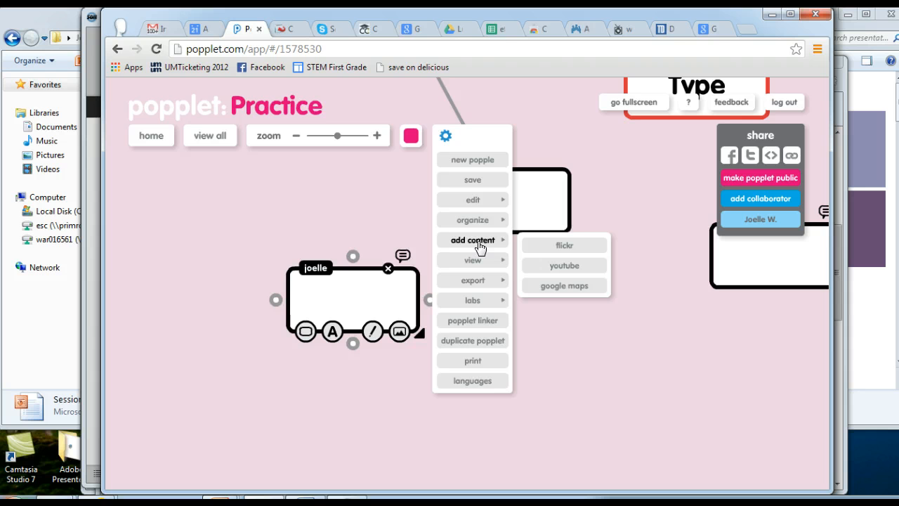
left_click(477, 262)
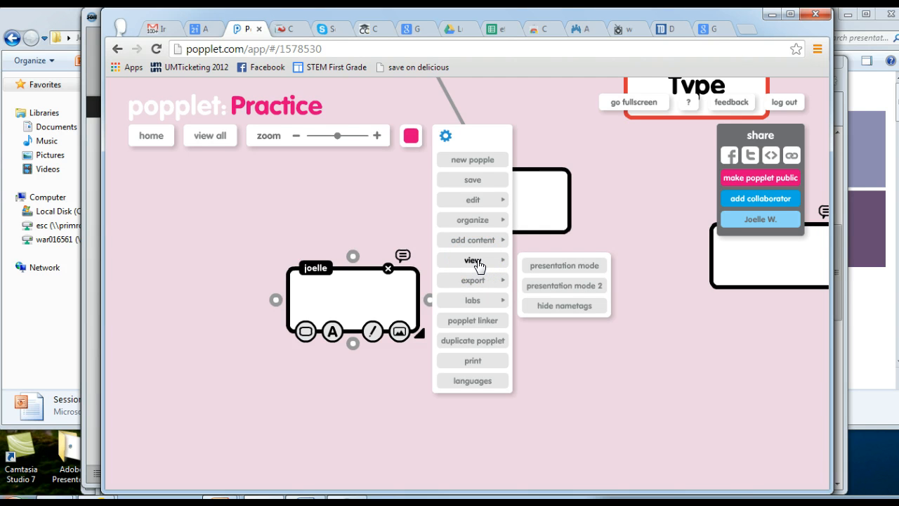
left_click(566, 305)
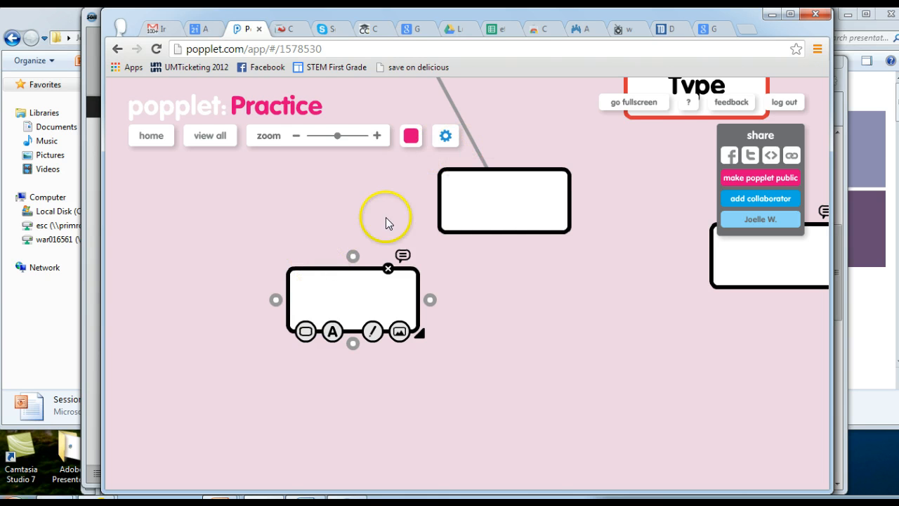
Export the popplet as a hi res png from the settings menu.
left_click(443, 138)
left_click(472, 280)
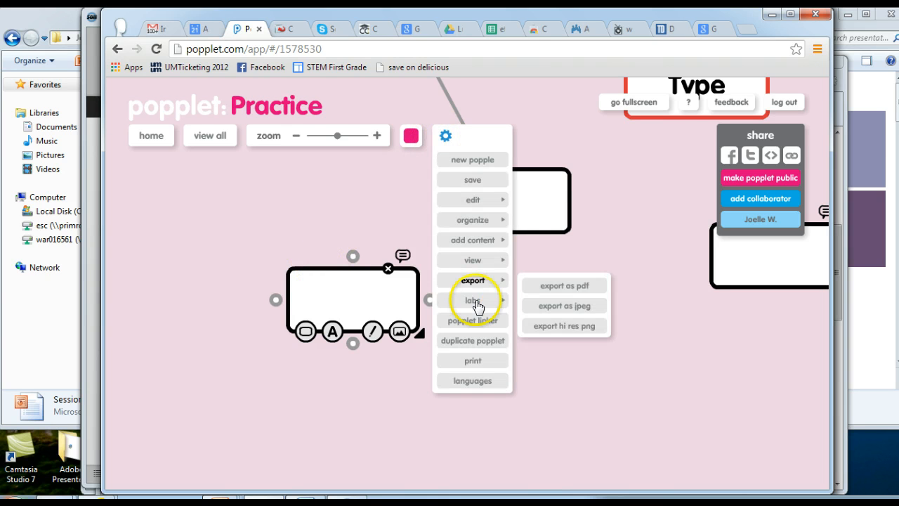
left_click(481, 302)
left_click(482, 280)
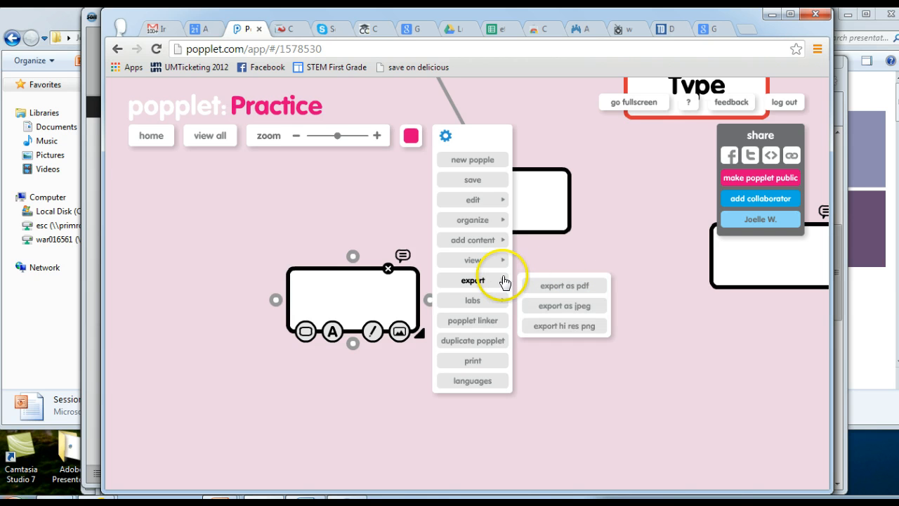
left_click(560, 325)
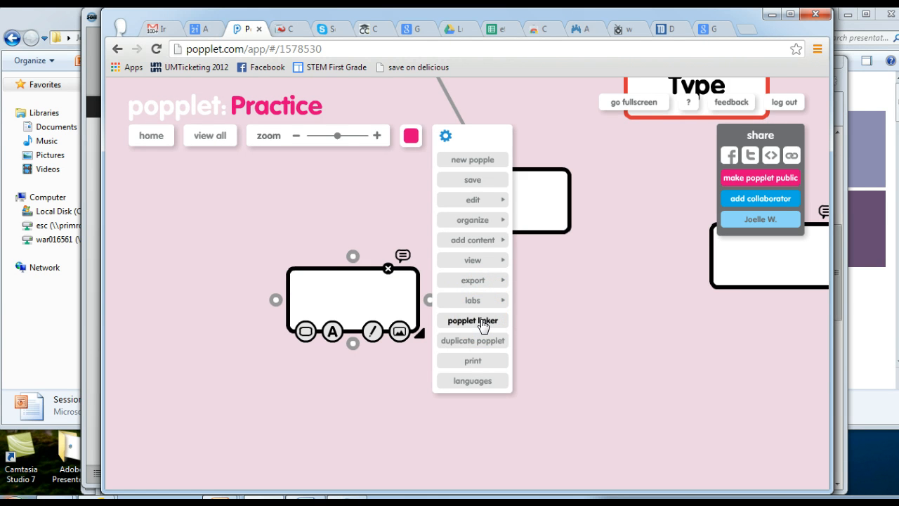
Open the popplet linker, try dragging the Practice link onto the background, and close the linker.
left_click(481, 323)
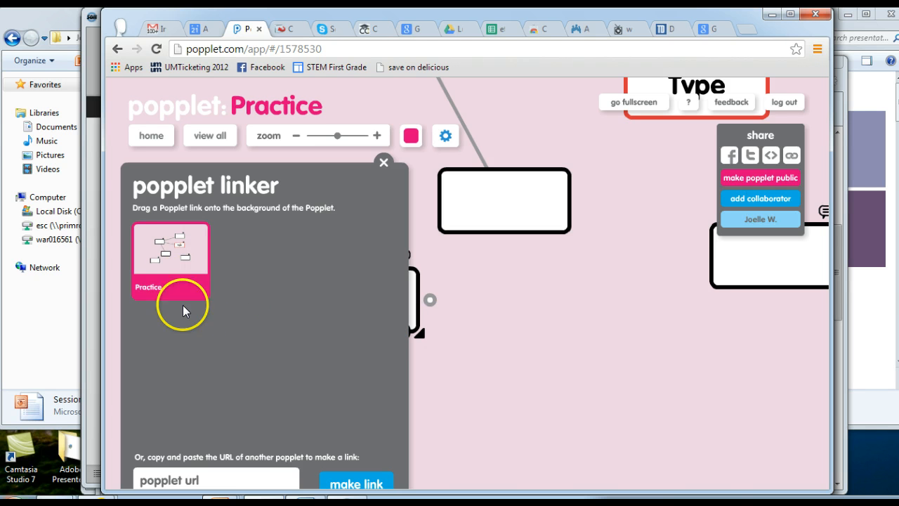
left_click_drag(182, 311, 261, 210)
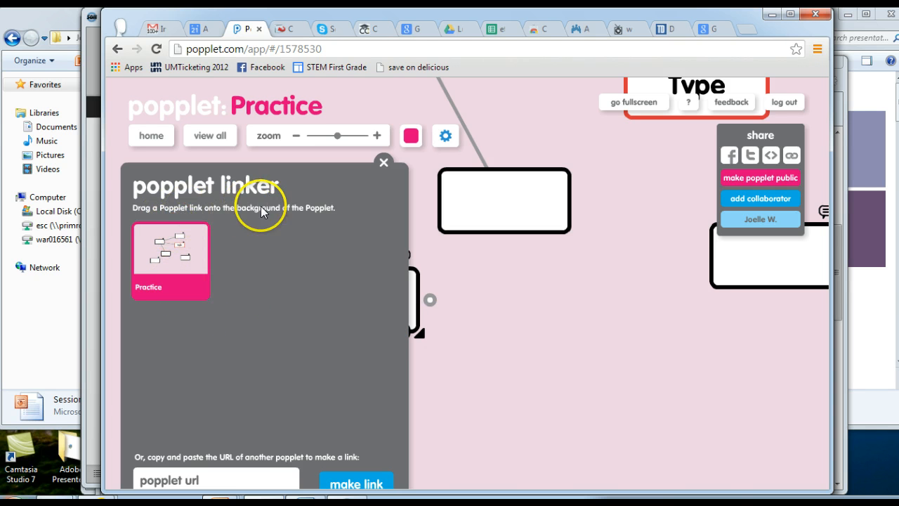
left_click(381, 162)
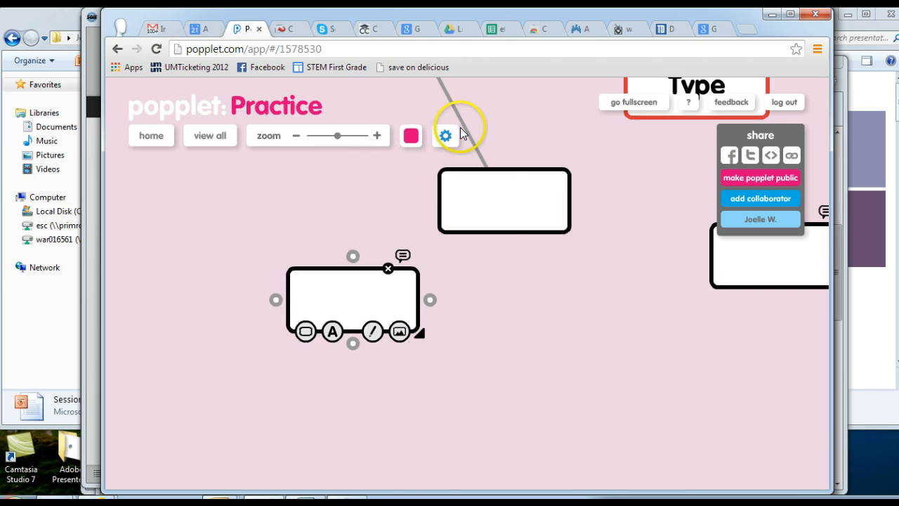
Create a new popplet to the right of the lower-left popplet.
left_click(445, 135)
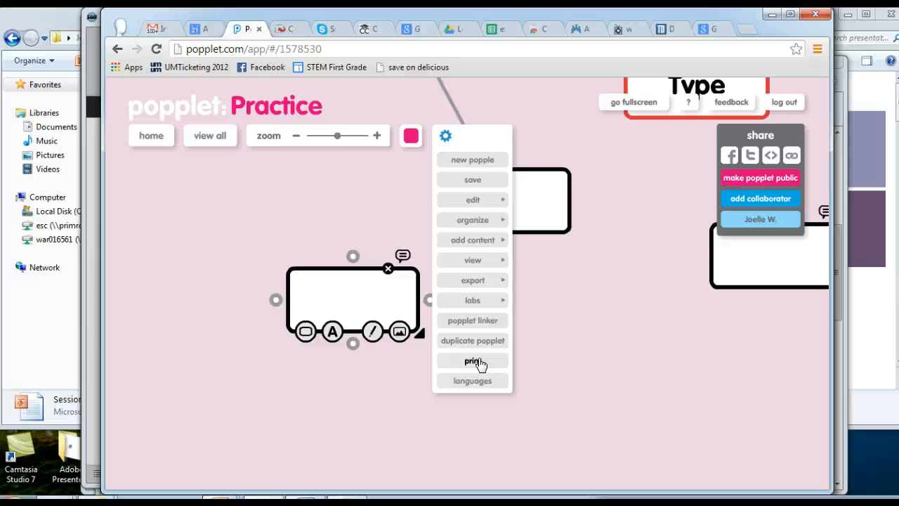
left_click(672, 310)
double_click(659, 288)
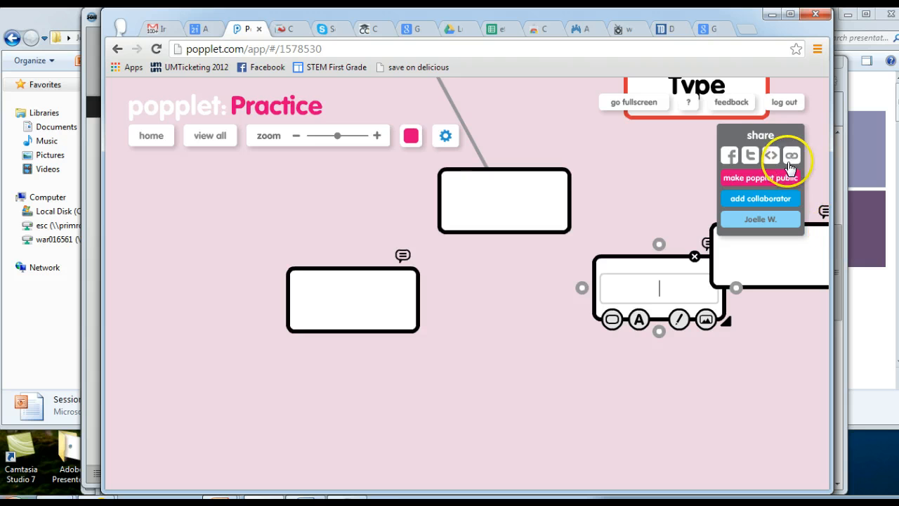
Share a public link to the popplet, accept sharing without listing it publicly, and cancel the share dialog.
left_click(782, 117)
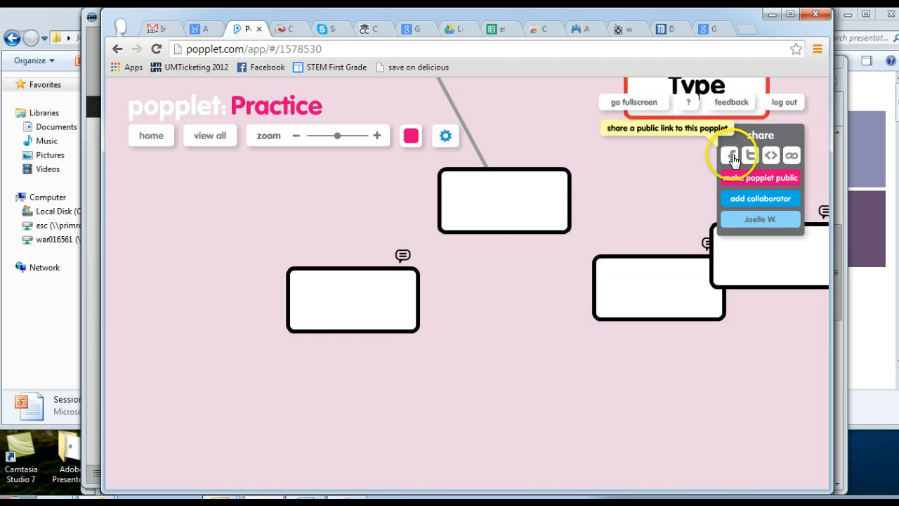
left_click(790, 156)
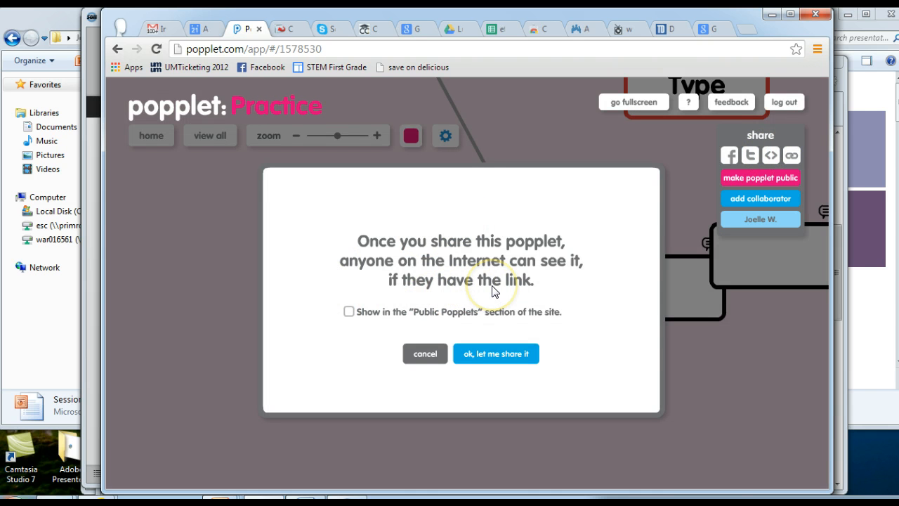
left_click(495, 357)
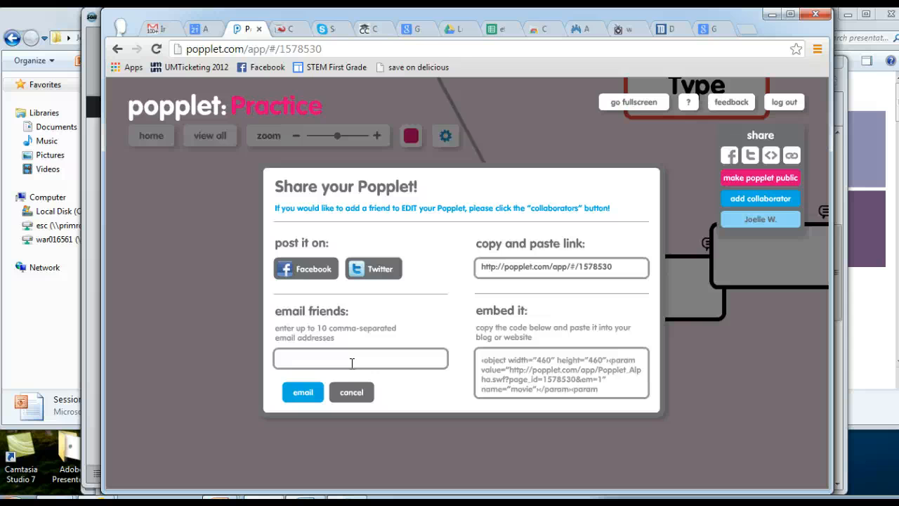
left_click(351, 392)
left_click(351, 393)
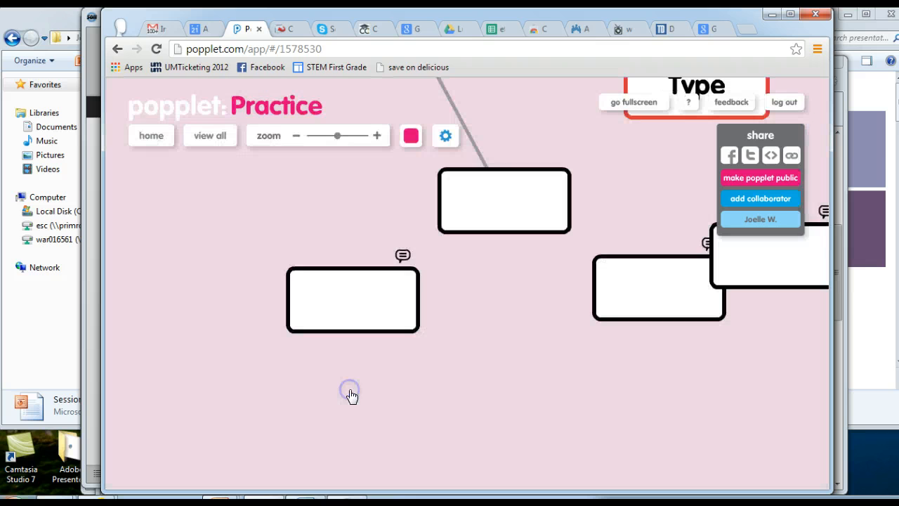